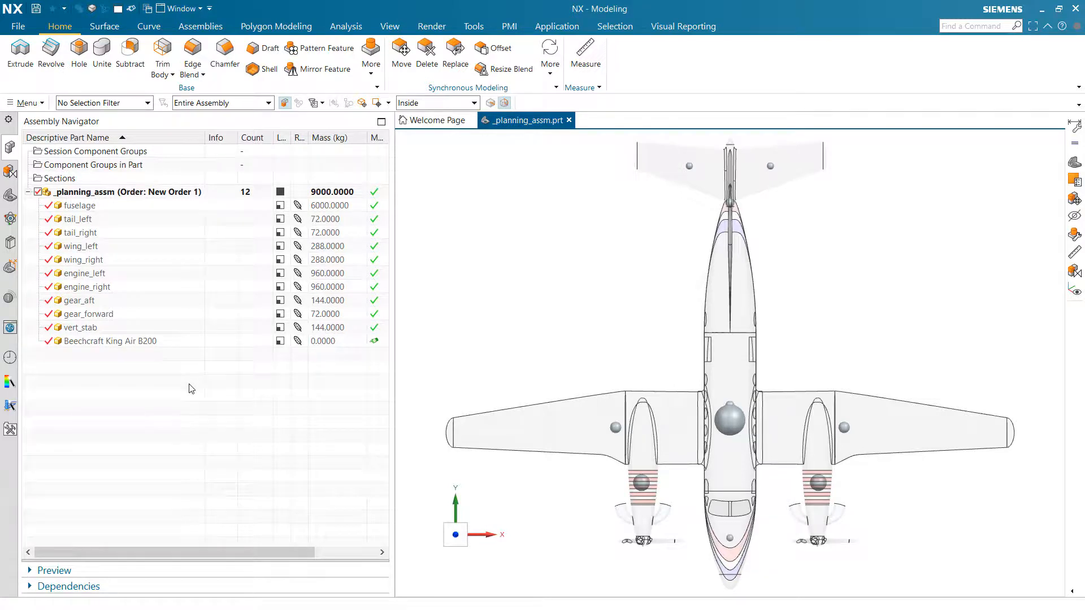
Highlight the ten mass components from fuselage through vert_stab in the assembly to examine their placement on the aircraft
{"action": "left_click", "coordinate": [86, 208]}
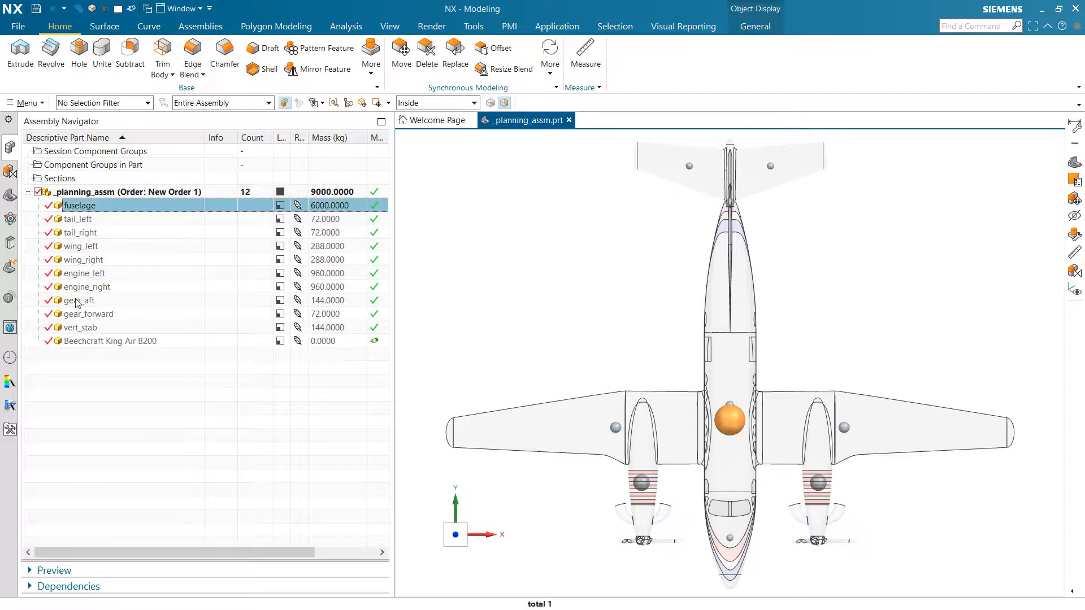
{"action": "left_click", "coordinate": [82, 328], "text": "shift"}
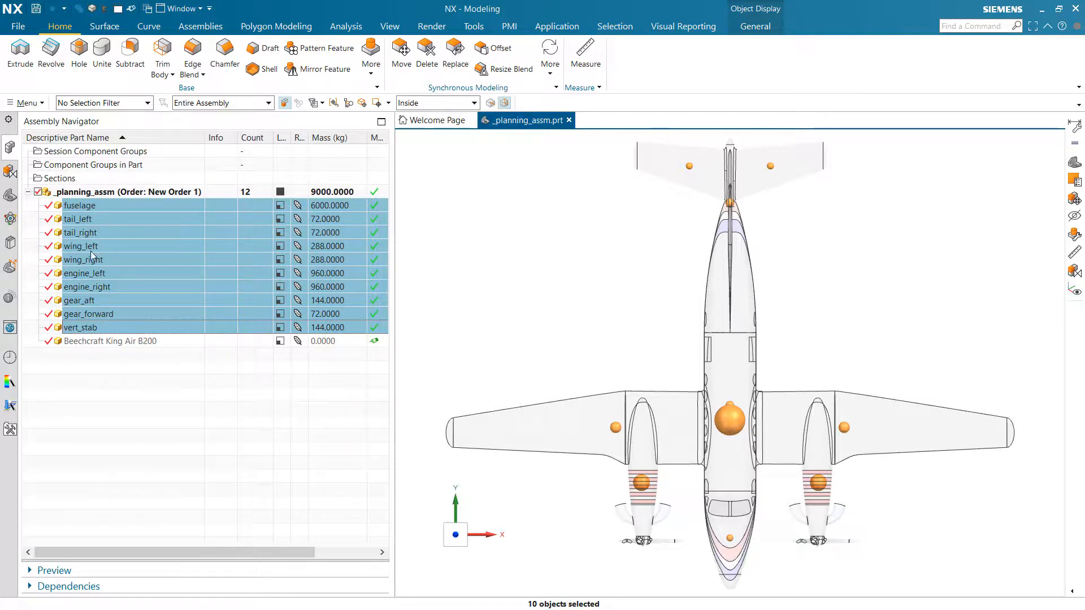
{"action": "left_click", "coordinate": [138, 354]}
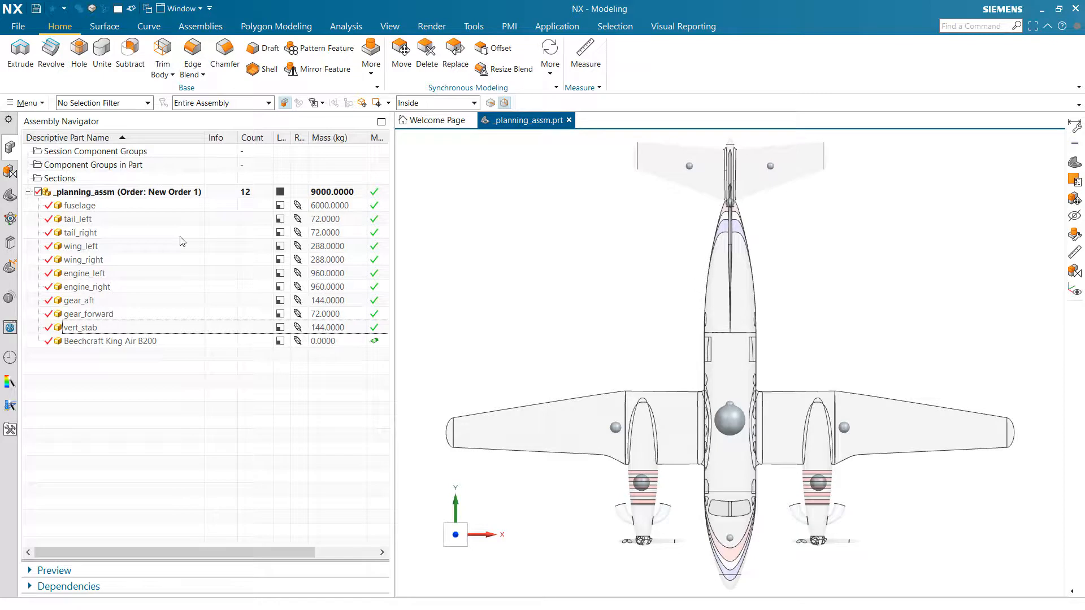
Open the fuselage component in its own window and review its interpart mass and position, golf_ball_radius and density expressions
{"action": "right_click", "coordinate": [151, 207]}
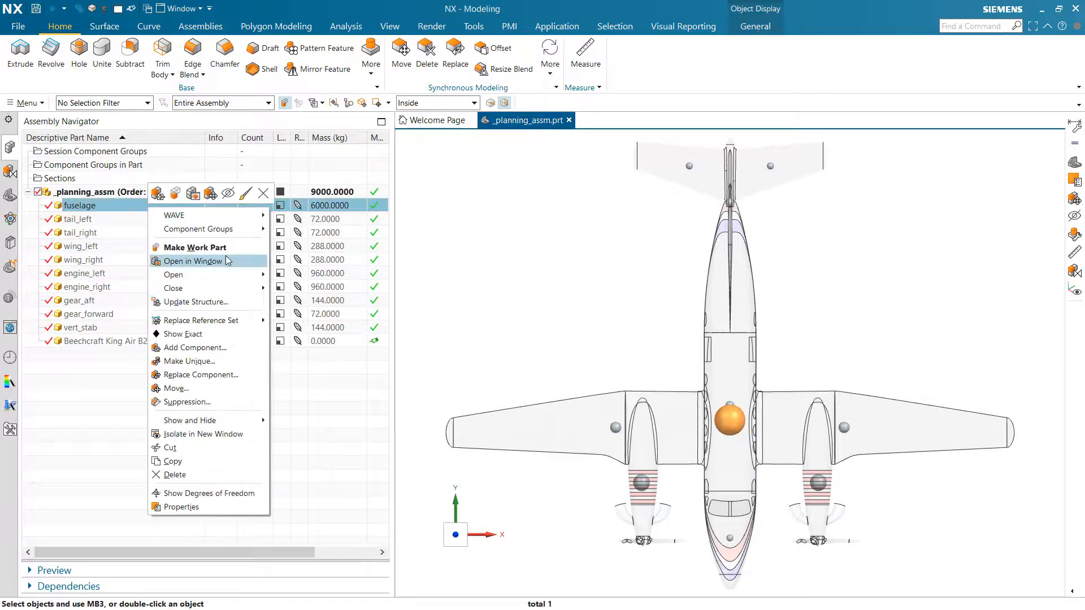
{"action": "left_click", "coordinate": [225, 261]}
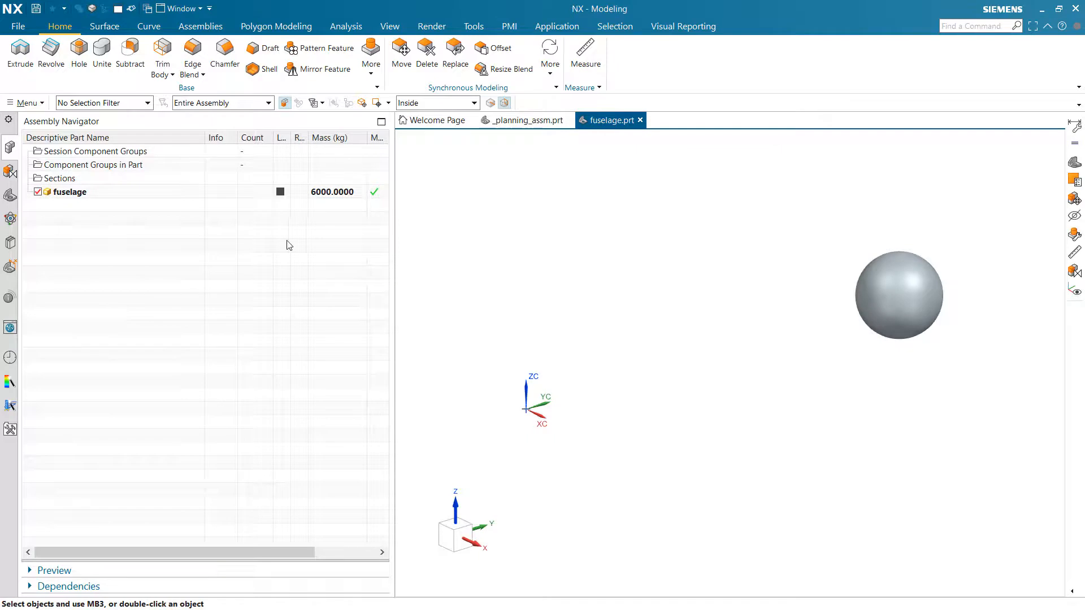
{"action": "key", "text": "ctrl+e"}
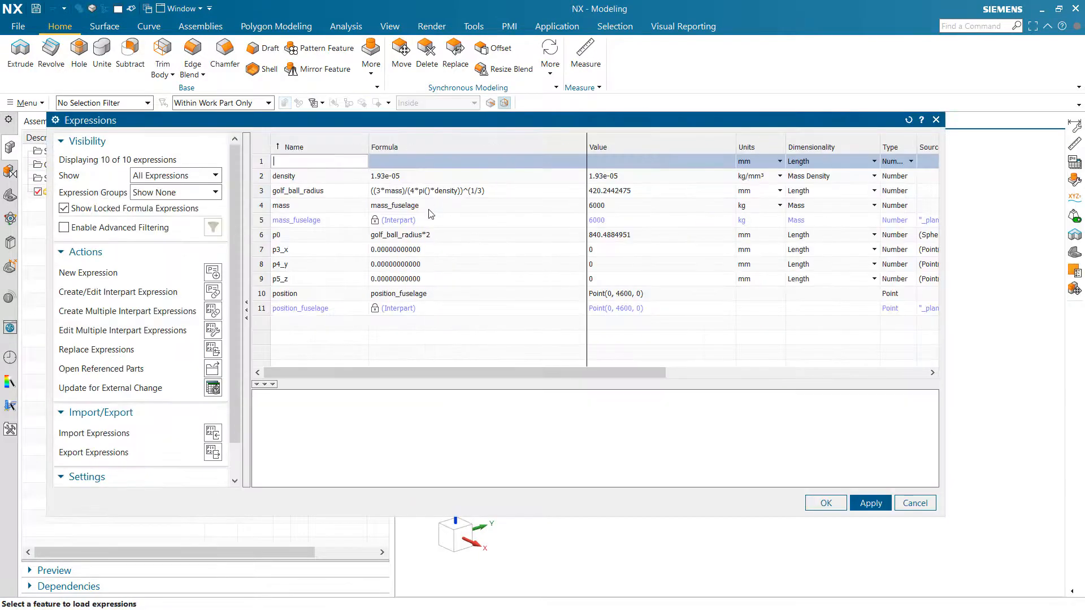
{"action": "left_click", "coordinate": [389, 224]}
{"action": "left_click", "coordinate": [339, 224]}
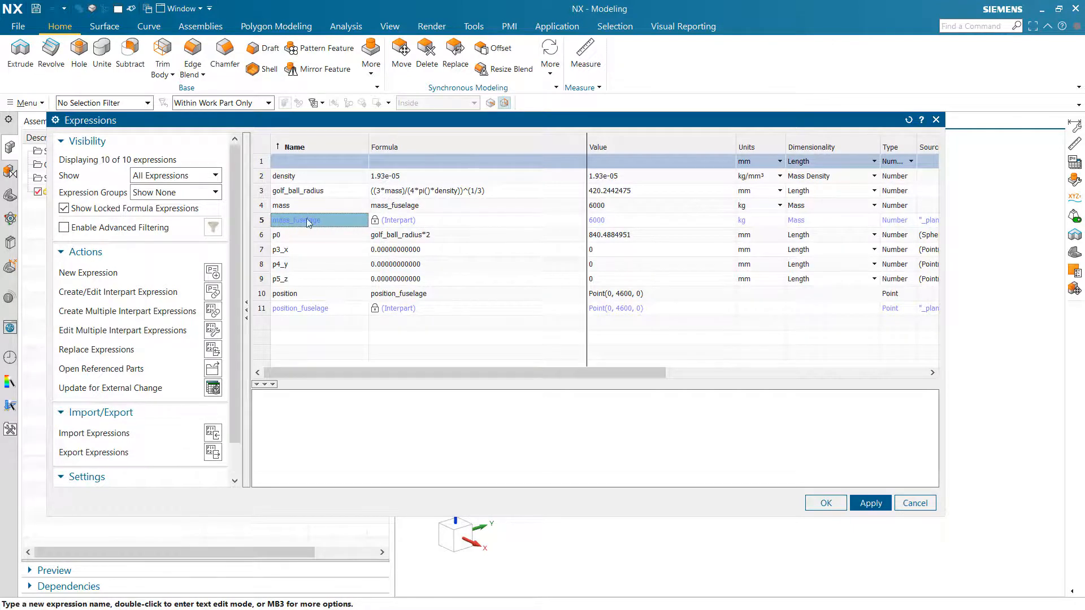
{"action": "left_click", "coordinate": [341, 310]}
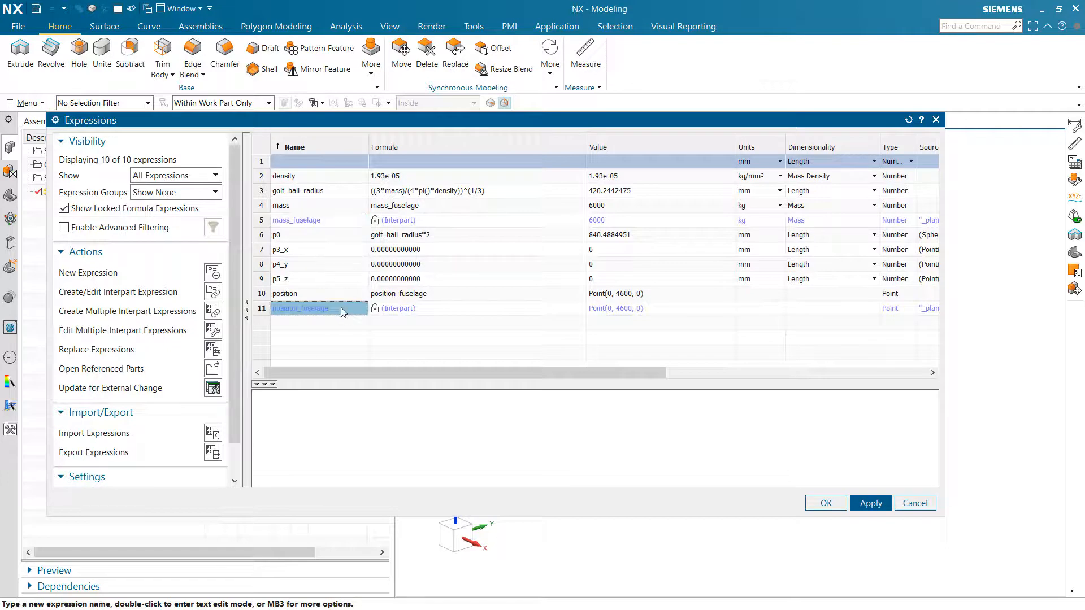
{"action": "left_click", "coordinate": [329, 221]}
{"action": "left_click", "coordinate": [346, 192]}
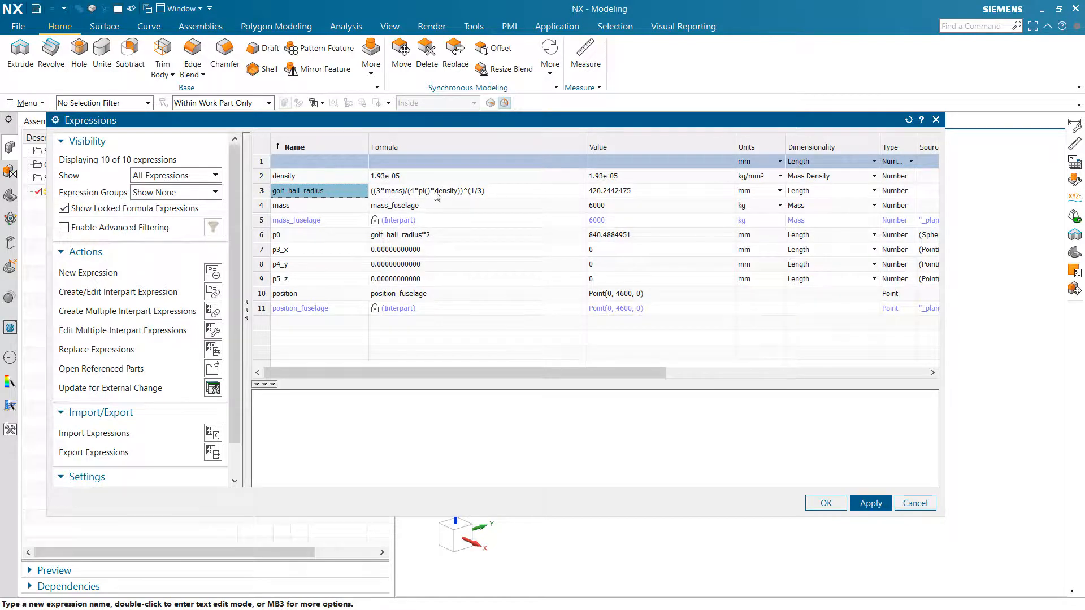
{"action": "left_click", "coordinate": [343, 173]}
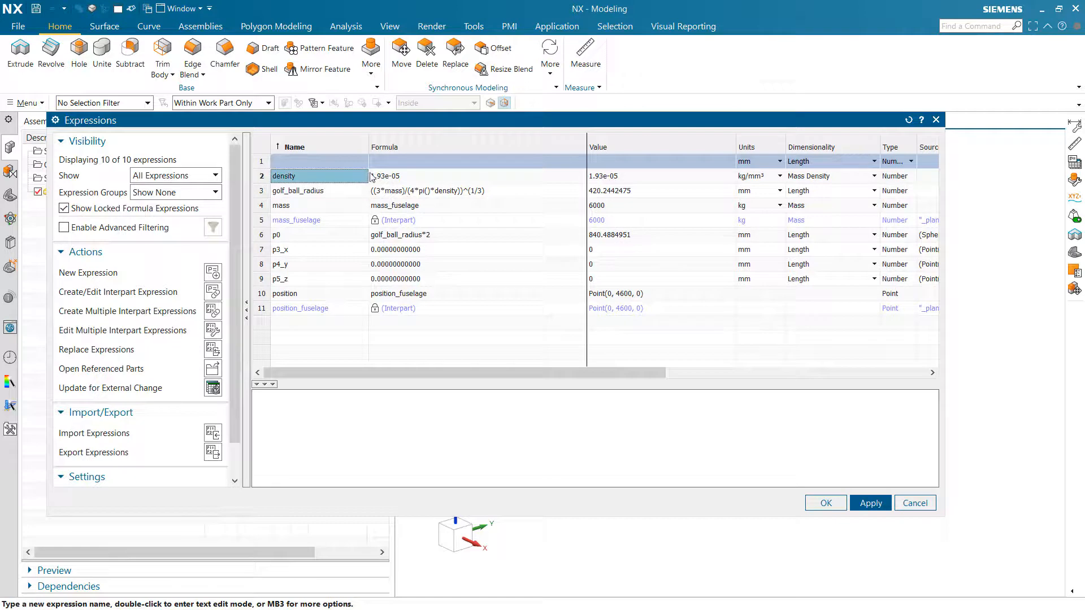
{"action": "left_click", "coordinate": [912, 504]}
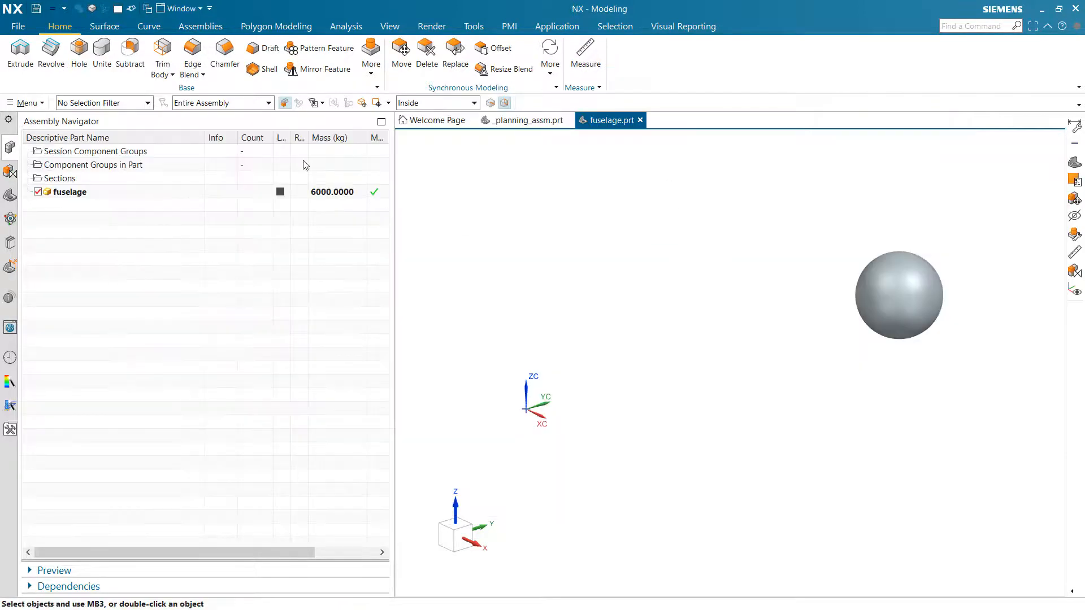
Return to the _planning_assm assembly and run the Body Materials visual report on the entire assembly, then exit the report
{"action": "left_click", "coordinate": [523, 122]}
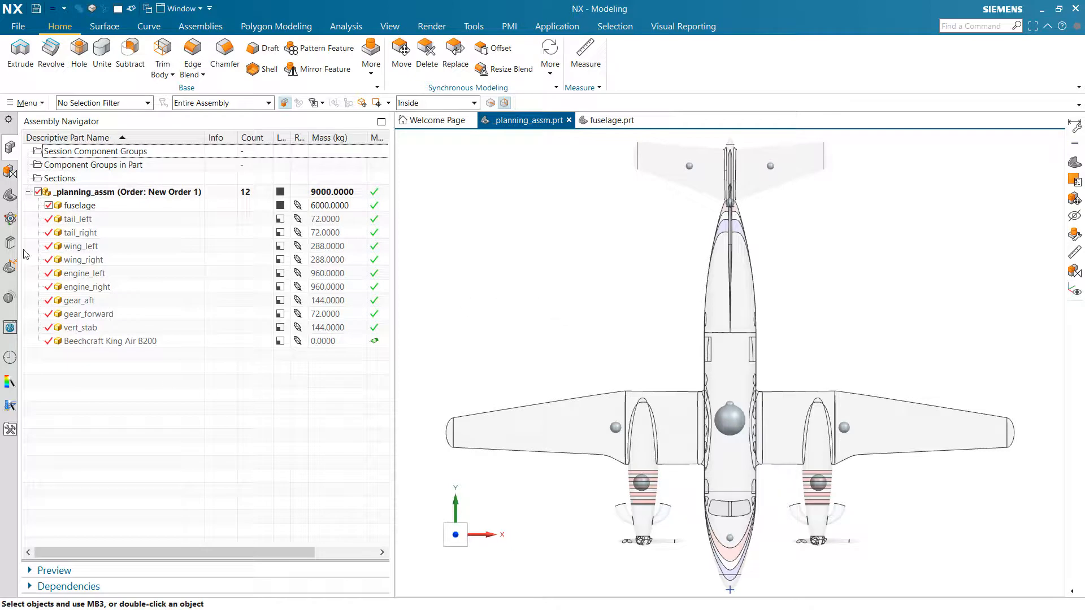
{"action": "left_click", "coordinate": [10, 300]}
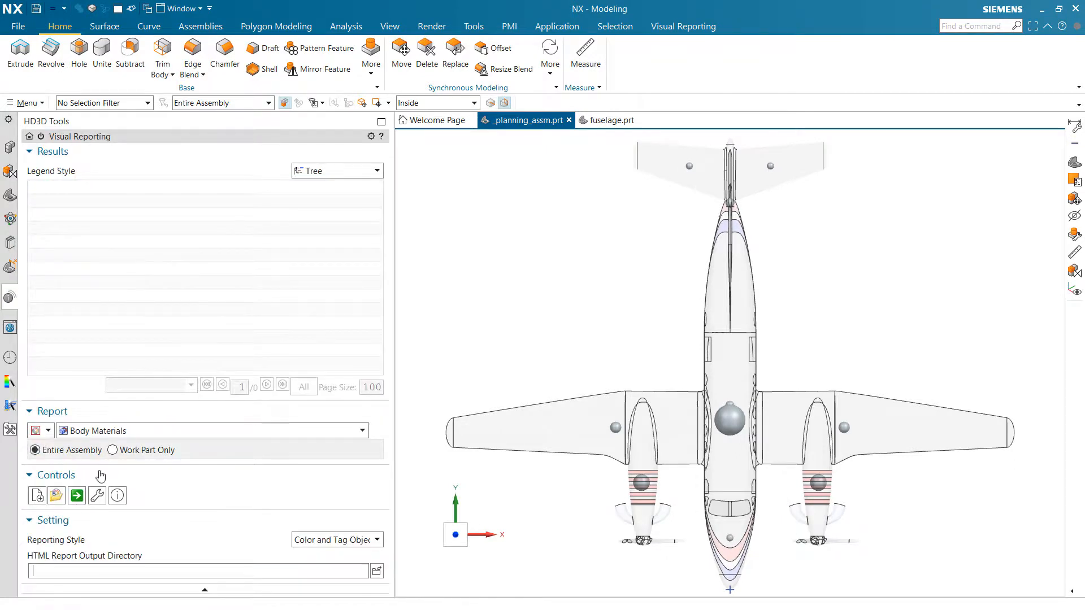
{"action": "left_click", "coordinate": [78, 495]}
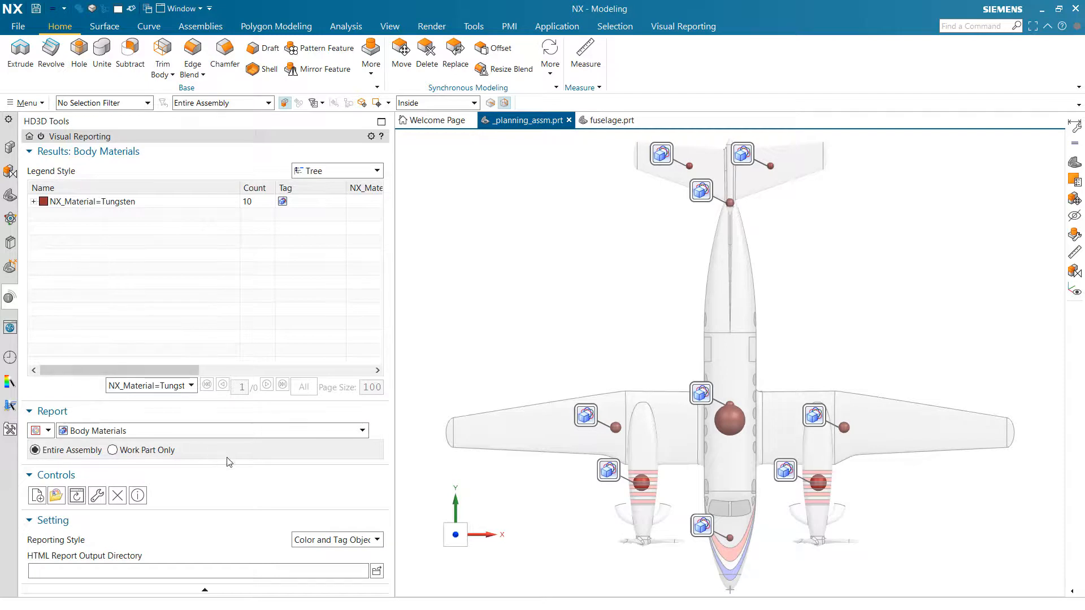
{"action": "left_click", "coordinate": [41, 137]}
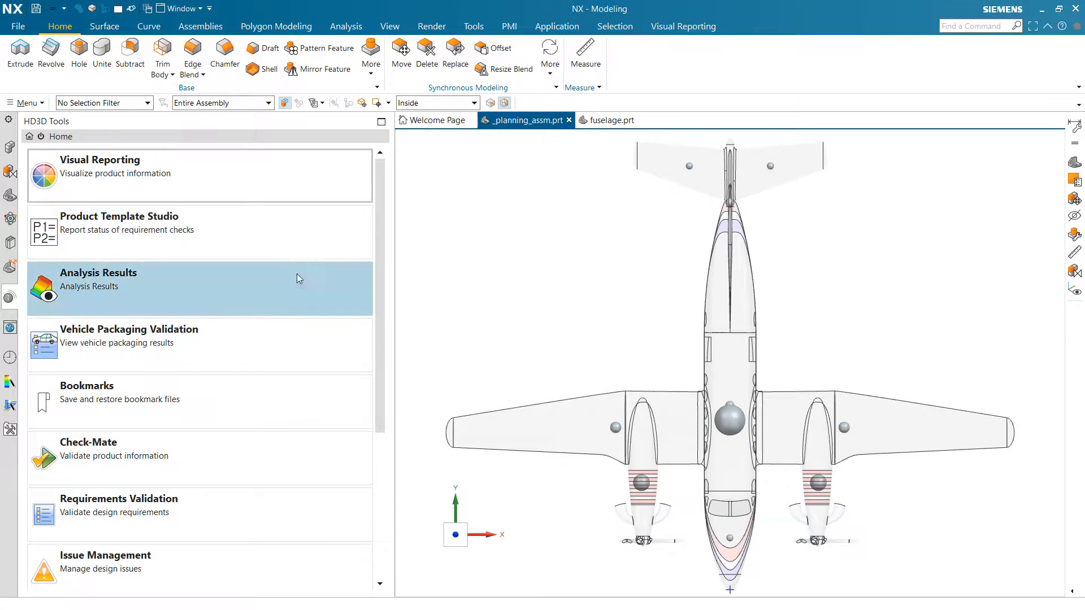
Review the planning assembly's expressions, covering the component masses, plane switches, position points and X, Y, Z coordinates
{"action": "left_click", "coordinate": [10, 149]}
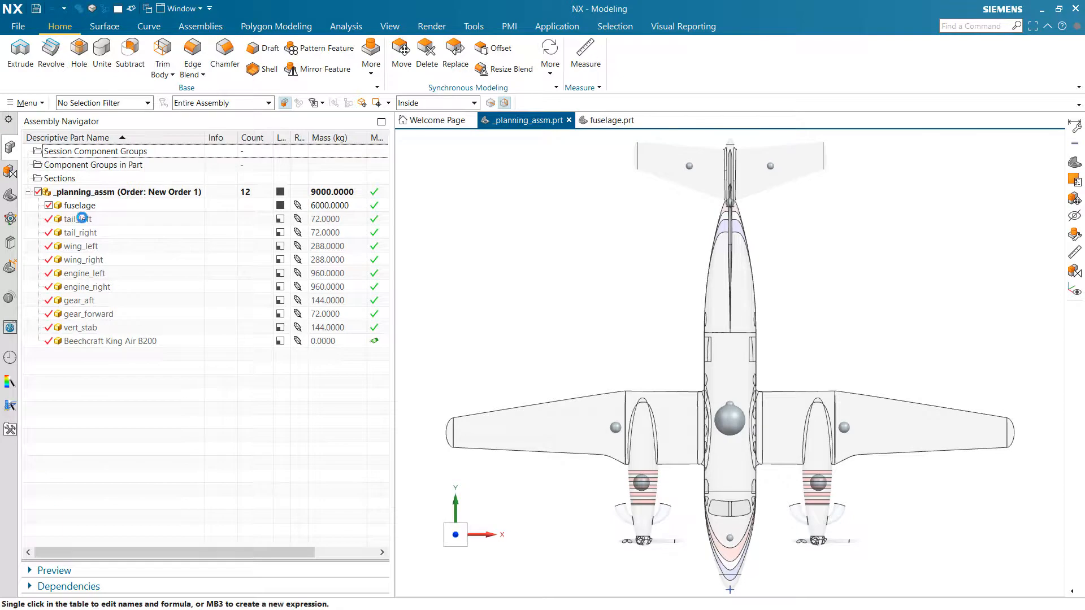
{"action": "key", "text": "ctrl+e"}
{"action": "left_click", "coordinate": [340, 177]}
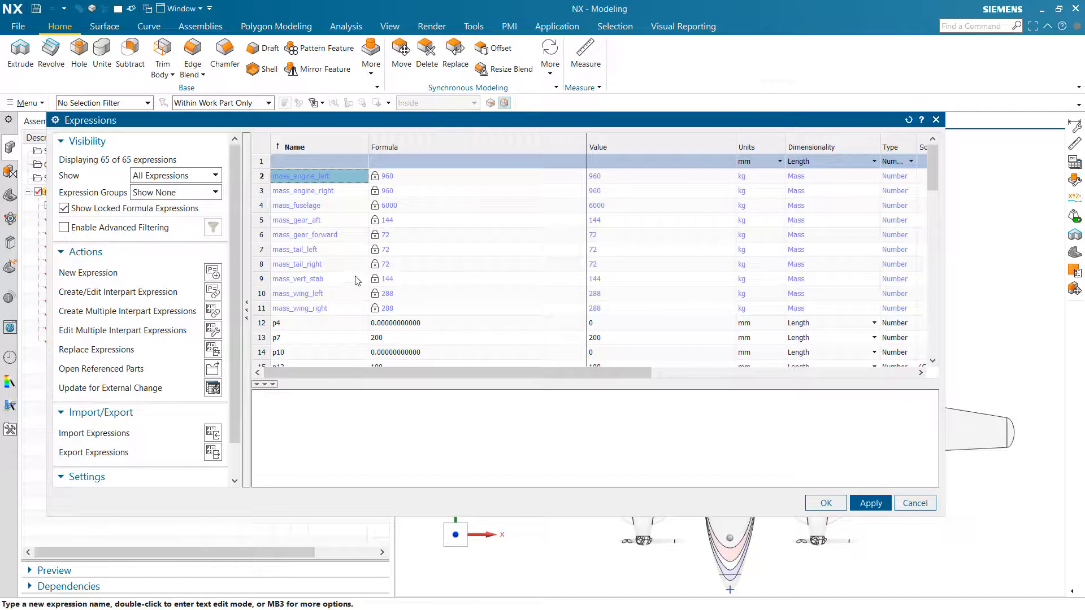
{"action": "left_click", "coordinate": [345, 311]}
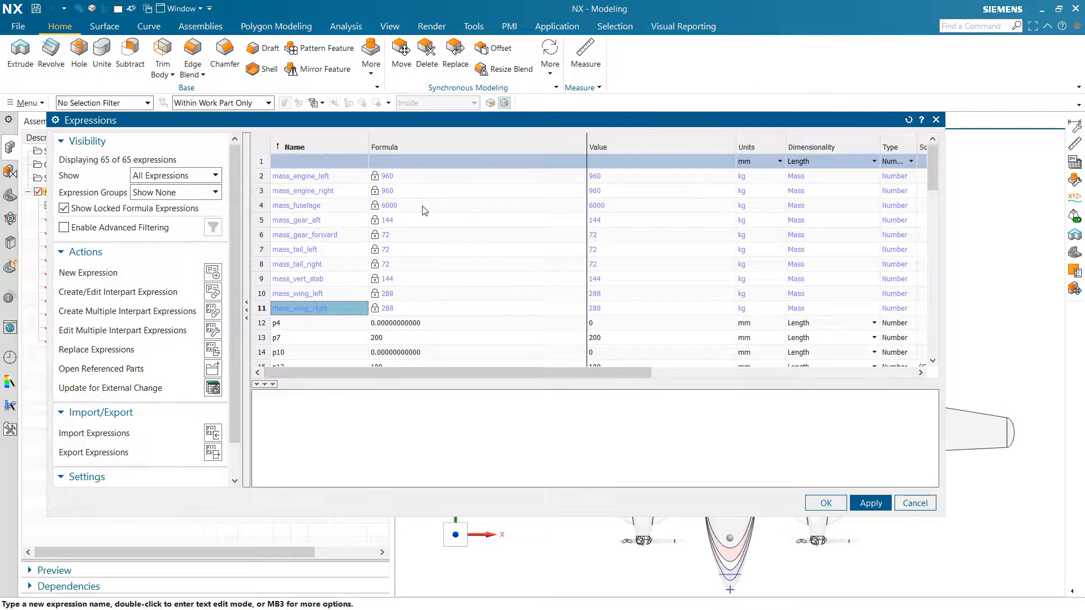
{"action": "scroll", "coordinate": [355, 236], "scroll_direction": "down", "scroll_amount": 2}
{"action": "scroll", "coordinate": [355, 236], "scroll_direction": "down", "scroll_amount": 10}
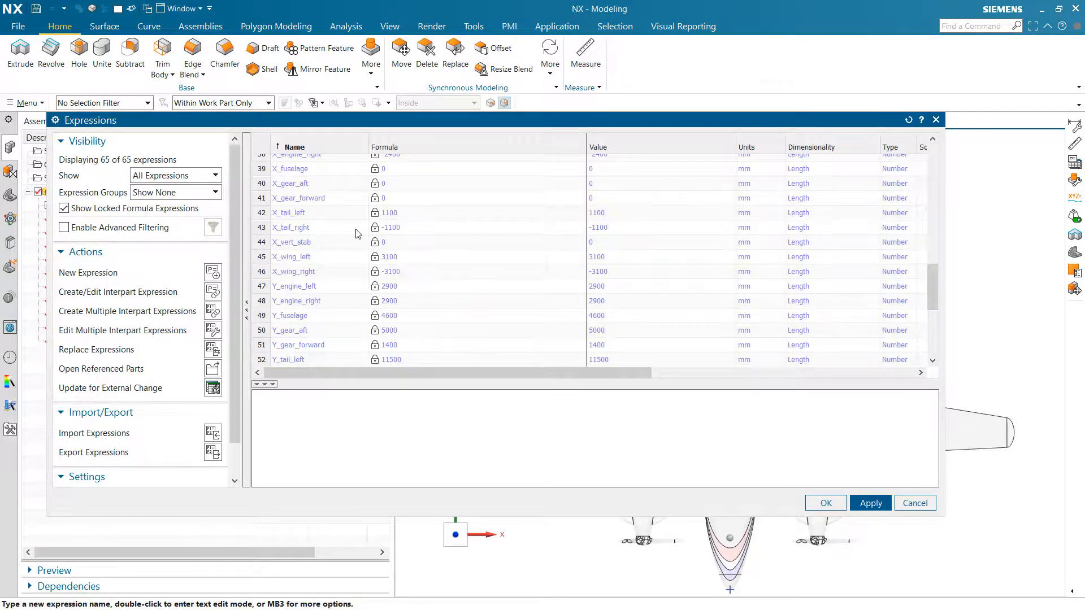
{"action": "scroll", "coordinate": [356, 232], "scroll_direction": "up", "scroll_amount": 4}
{"action": "scroll", "coordinate": [358, 234], "scroll_direction": "up", "scroll_amount": 1}
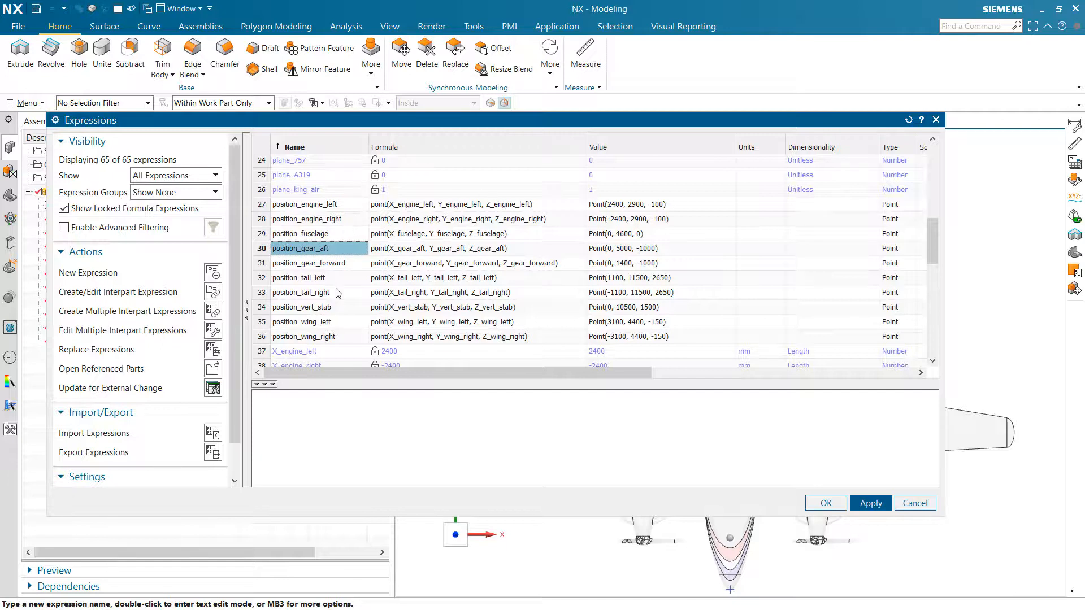
{"action": "scroll", "coordinate": [370, 244], "scroll_direction": "up", "scroll_amount": 1}
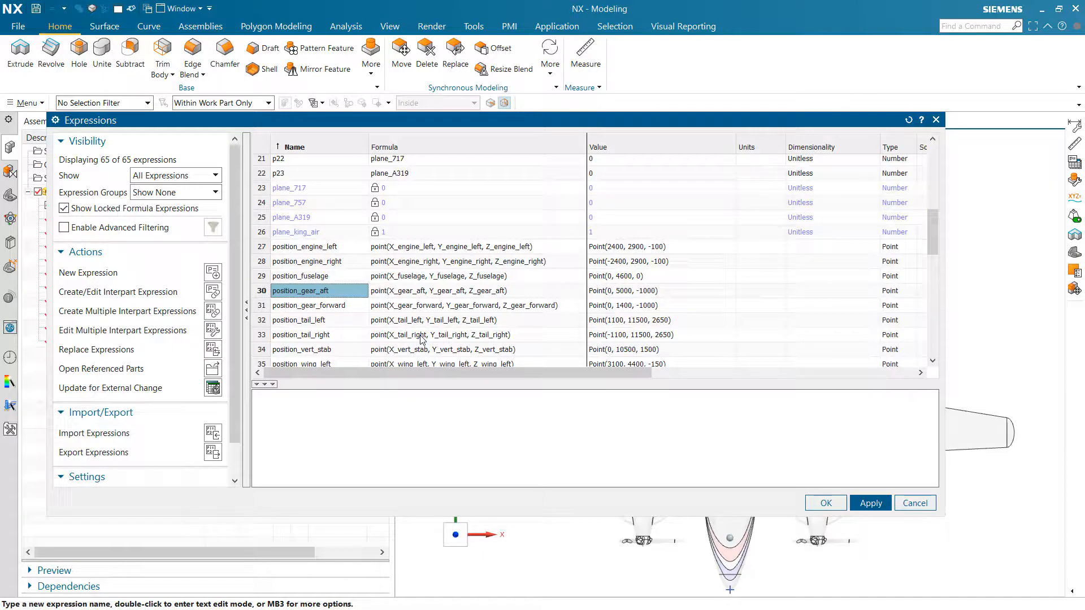
{"action": "scroll", "coordinate": [442, 331], "scroll_direction": "up", "scroll_amount": 5}
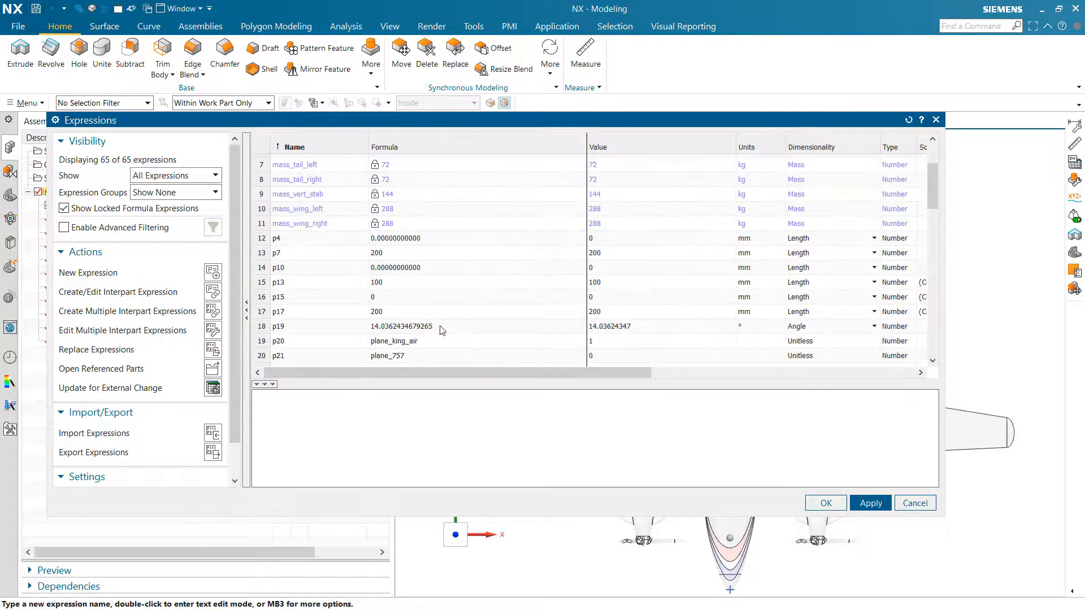
{"action": "scroll", "coordinate": [468, 201], "scroll_direction": "up", "scroll_amount": 2}
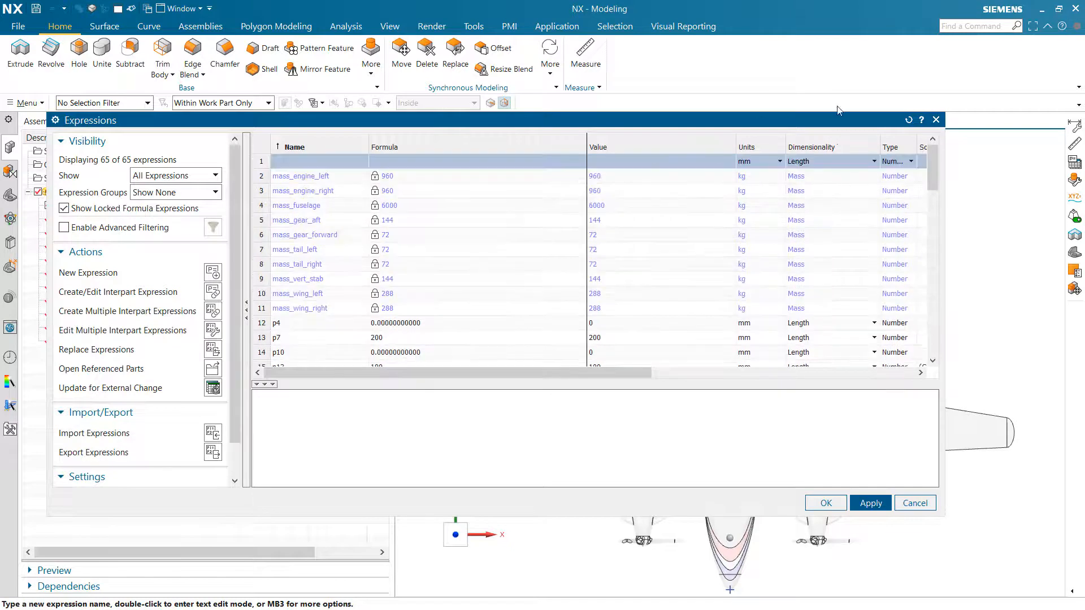
{"action": "left_click", "coordinate": [936, 119]}
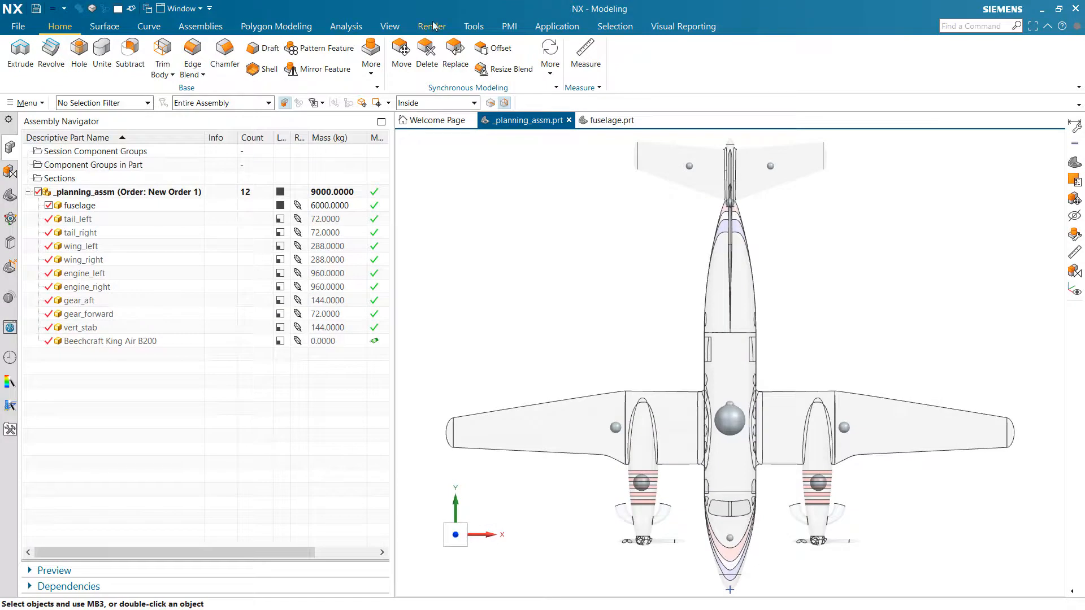
Access the Parameter Tables tools and switch to Aircraft Planning Configurations.xlsx in Excel to examine the Parameter Label and Expression columns
{"action": "left_click", "coordinate": [474, 26]}
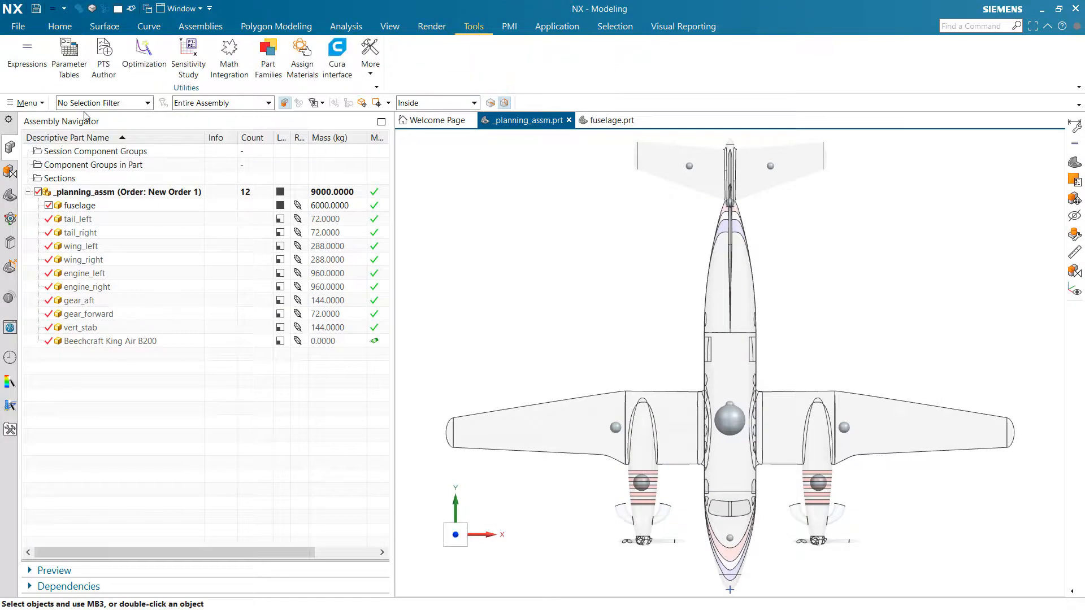
{"action": "left_click", "coordinate": [70, 78]}
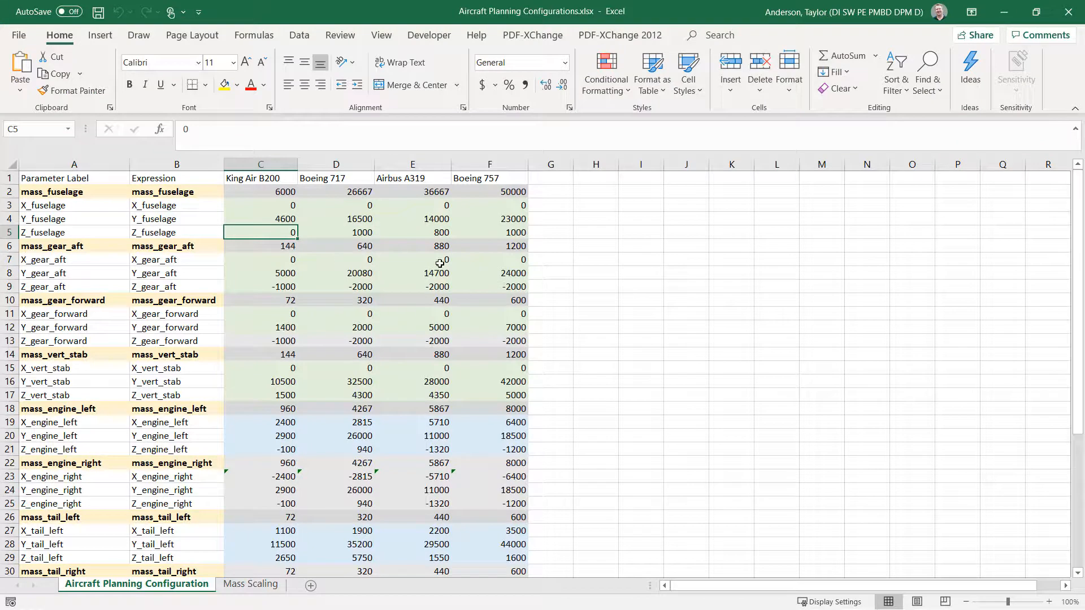
{"action": "left_click", "coordinate": [249, 275]}
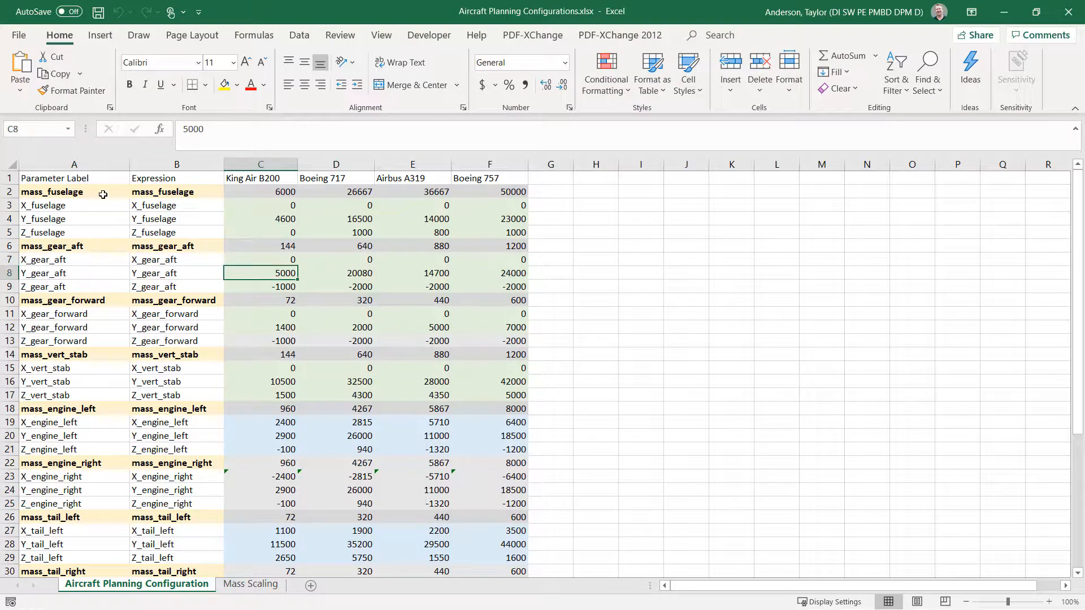
{"action": "left_click", "coordinate": [166, 164]}
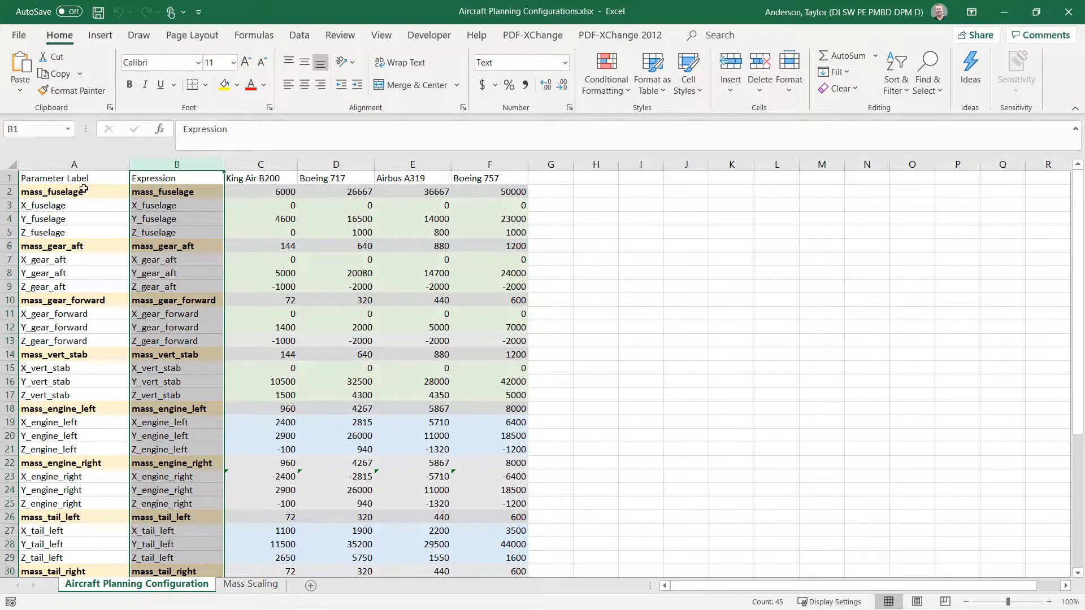
{"action": "left_click", "coordinate": [74, 164]}
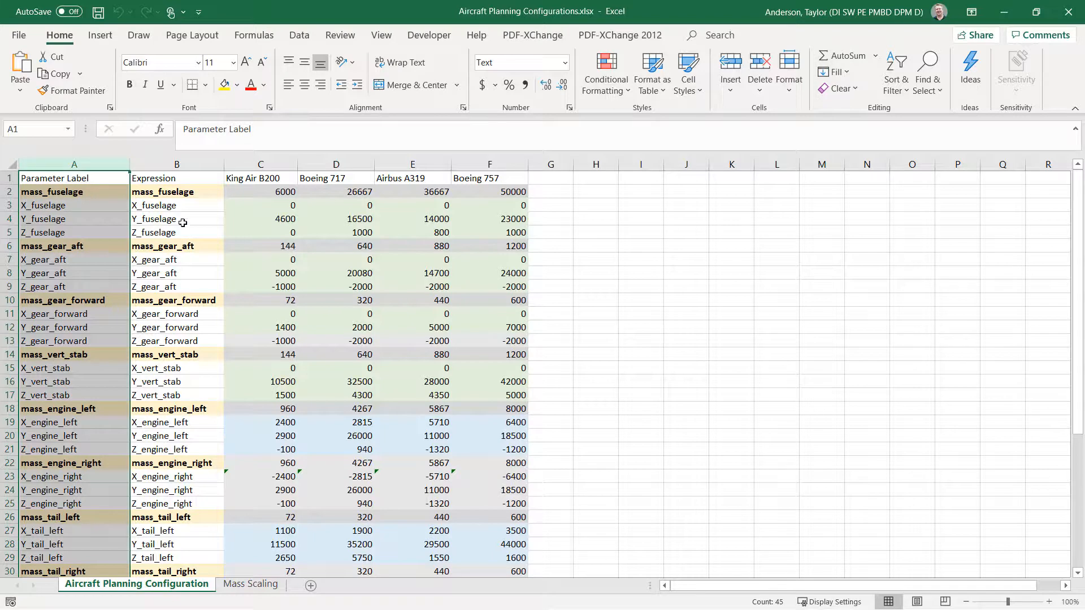
{"action": "left_click", "coordinate": [82, 217]}
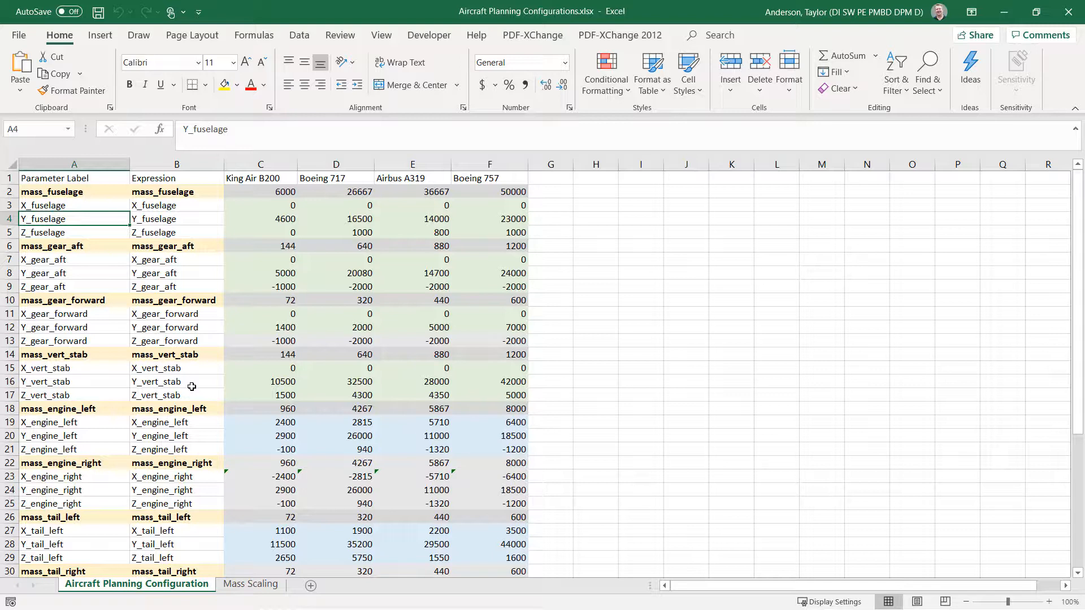
Examine the King Air B200 and Boeing 717 configuration columns, including the plane_ switch rows at the end of the table
{"action": "left_click", "coordinate": [264, 165]}
{"action": "left_click", "coordinate": [321, 164]}
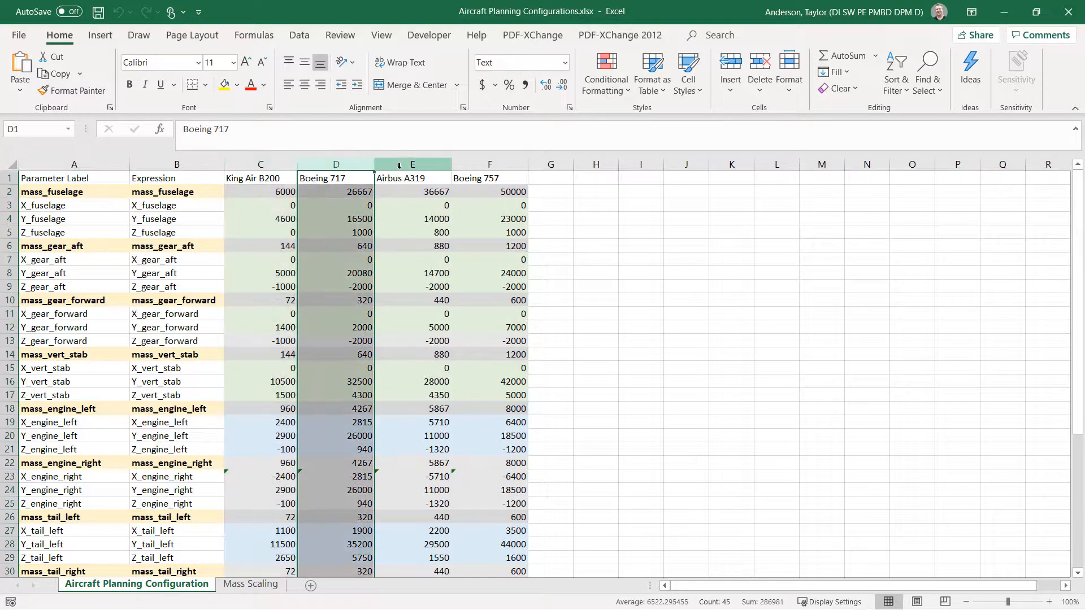
{"action": "left_click", "coordinate": [263, 164]}
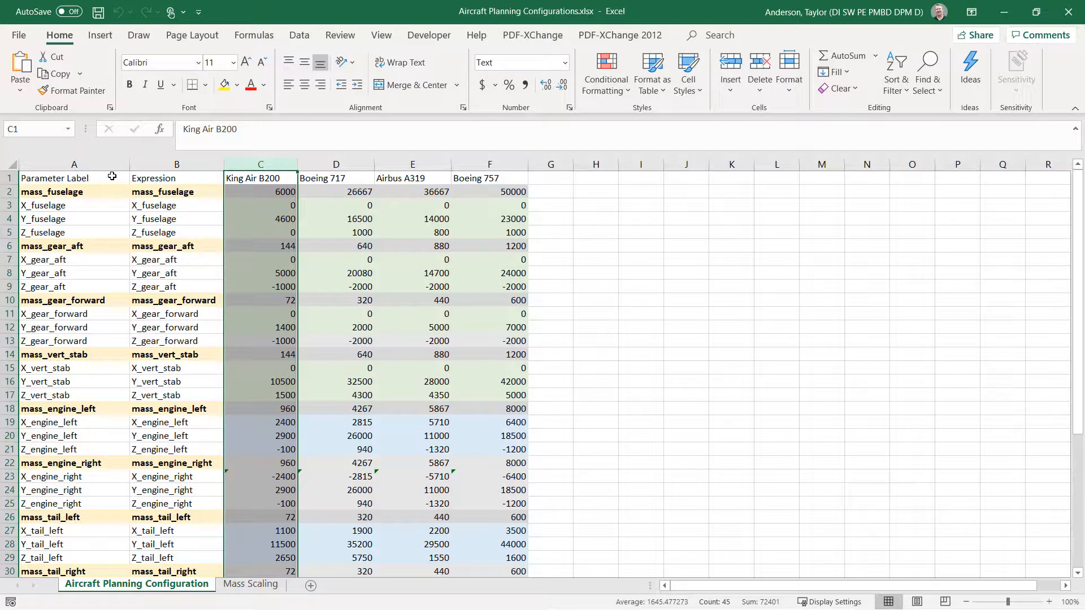
{"action": "scroll", "coordinate": [85, 339], "scroll_direction": "down", "scroll_amount": 8}
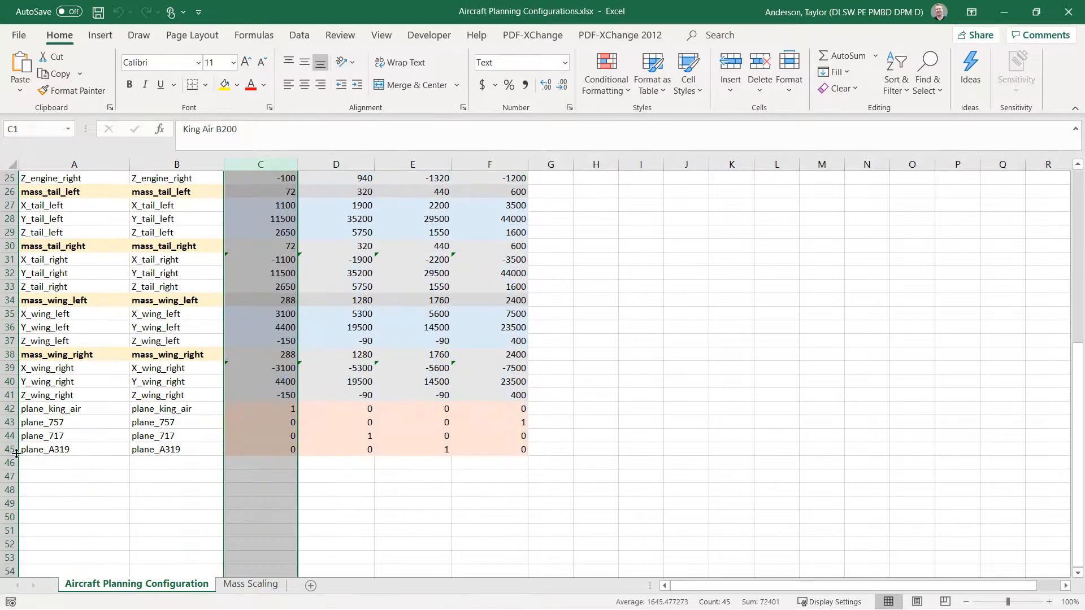
{"action": "scroll", "coordinate": [280, 385], "scroll_direction": "up", "scroll_amount": 8}
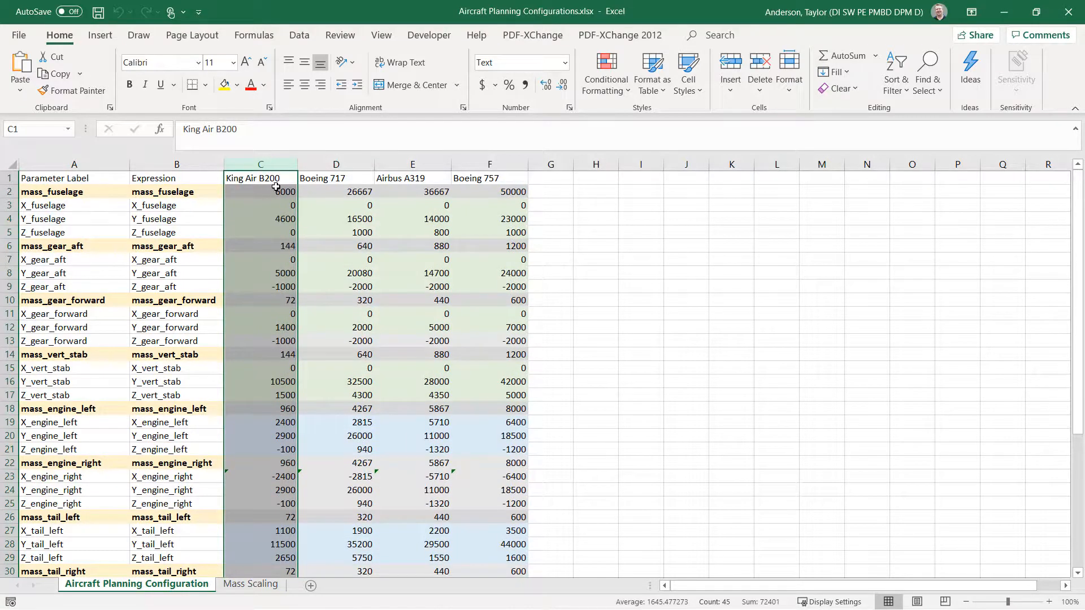
{"action": "left_click", "coordinate": [338, 165]}
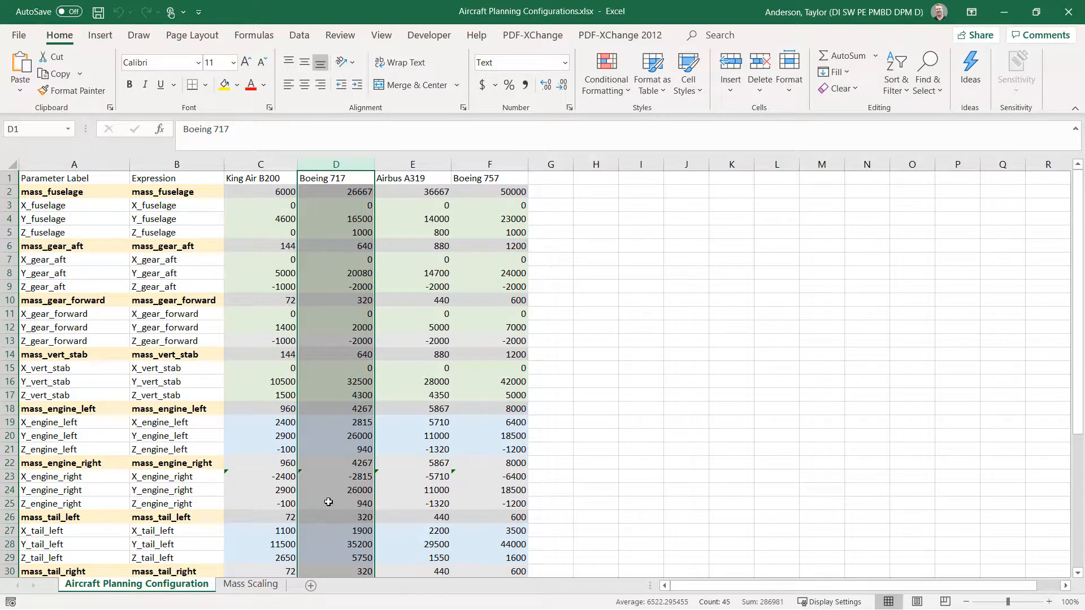
Examine the Airbus A319 configuration column from its component masses through its coordinates
{"action": "left_click", "coordinate": [421, 164]}
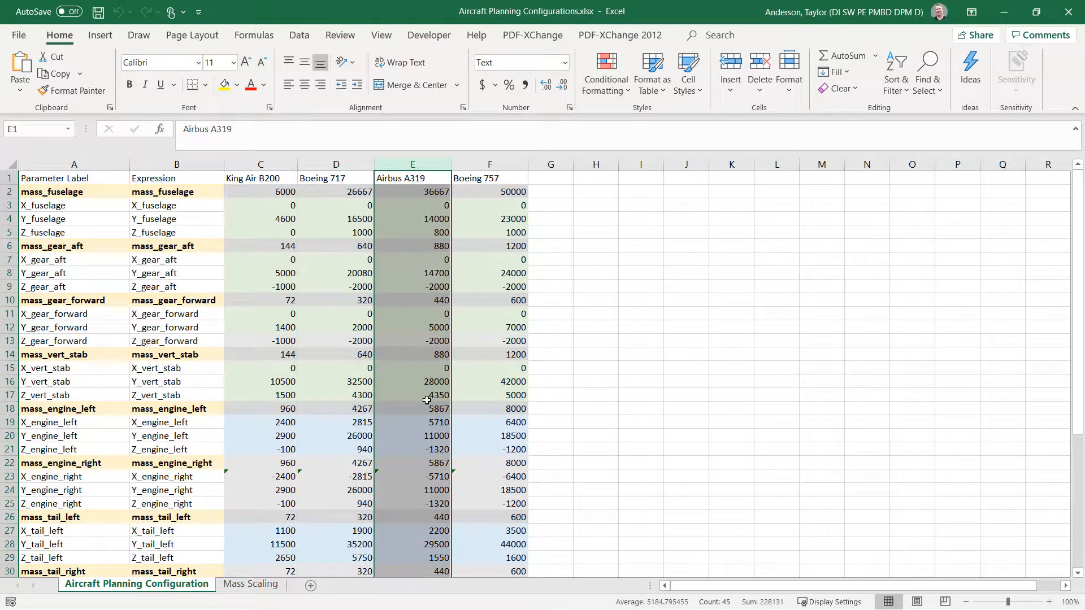
{"action": "scroll", "coordinate": [426, 384], "scroll_direction": "down", "scroll_amount": 3}
{"action": "scroll", "coordinate": [396, 361], "scroll_direction": "up", "scroll_amount": 3}
{"action": "scroll", "coordinate": [147, 326], "scroll_direction": "down", "scroll_amount": 4}
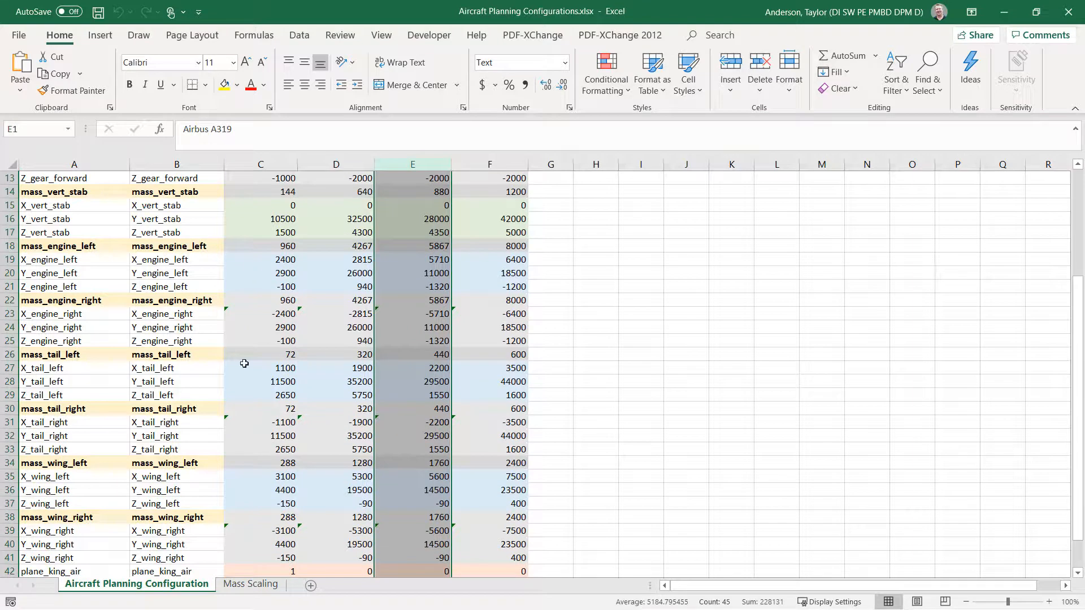
Examine the King Air B200 engine and tail coordinates, the X_engine_right mirroring formula and the plane_king_air switch value
{"action": "left_click", "coordinate": [258, 273]}
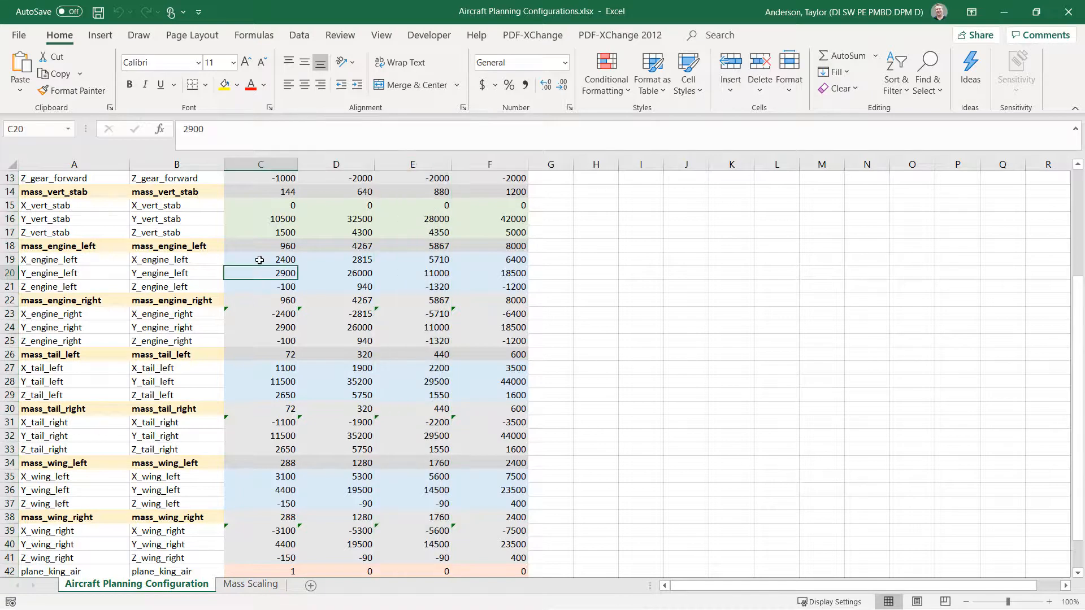
{"action": "left_click", "coordinate": [276, 262]}
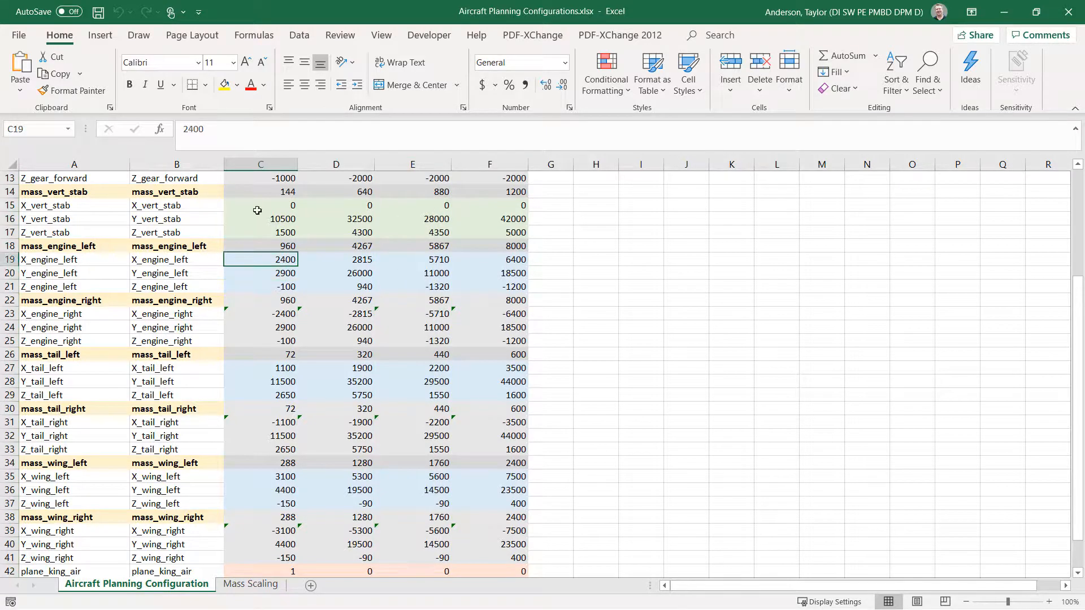
{"action": "left_click", "coordinate": [274, 315]}
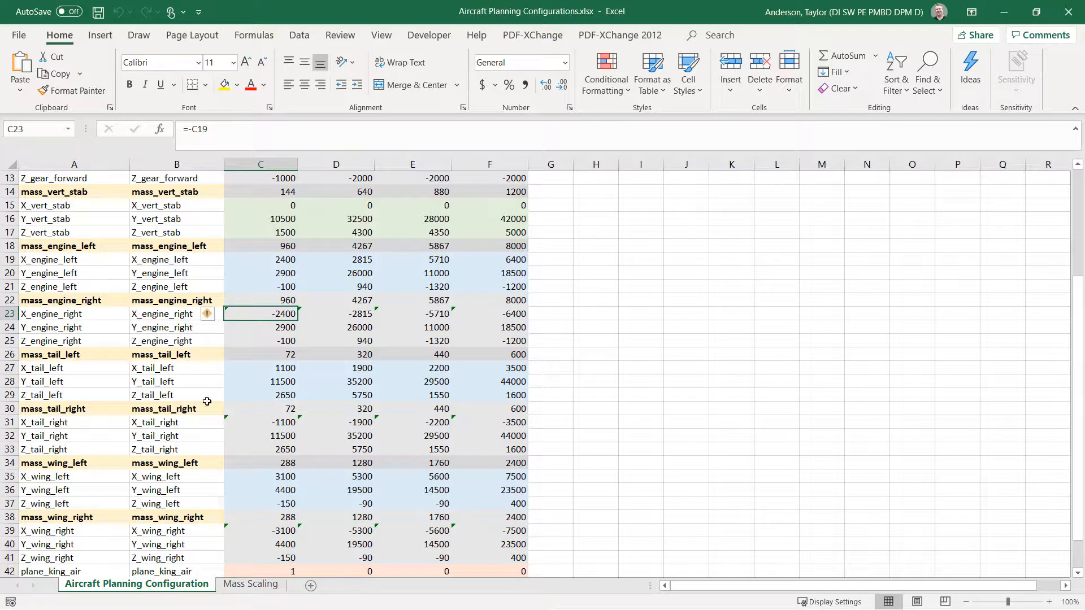
{"action": "left_click", "coordinate": [262, 382]}
{"action": "left_click_drag", "start_coordinate": [261, 369], "coordinate": [261, 397]}
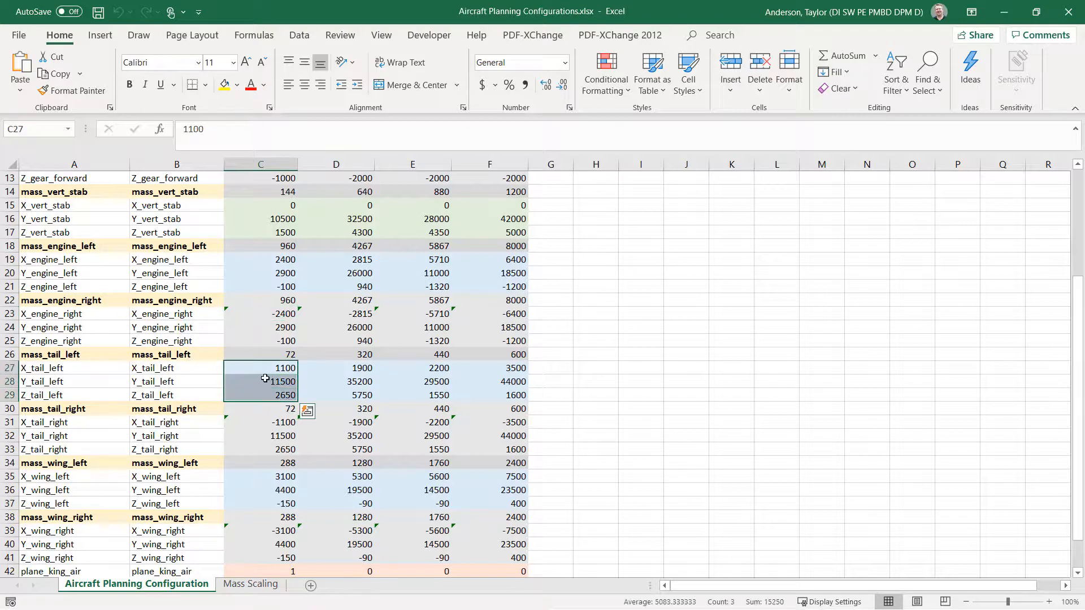
{"action": "left_click", "coordinate": [265, 380]}
{"action": "scroll", "coordinate": [258, 494], "scroll_direction": "down", "scroll_amount": 2}
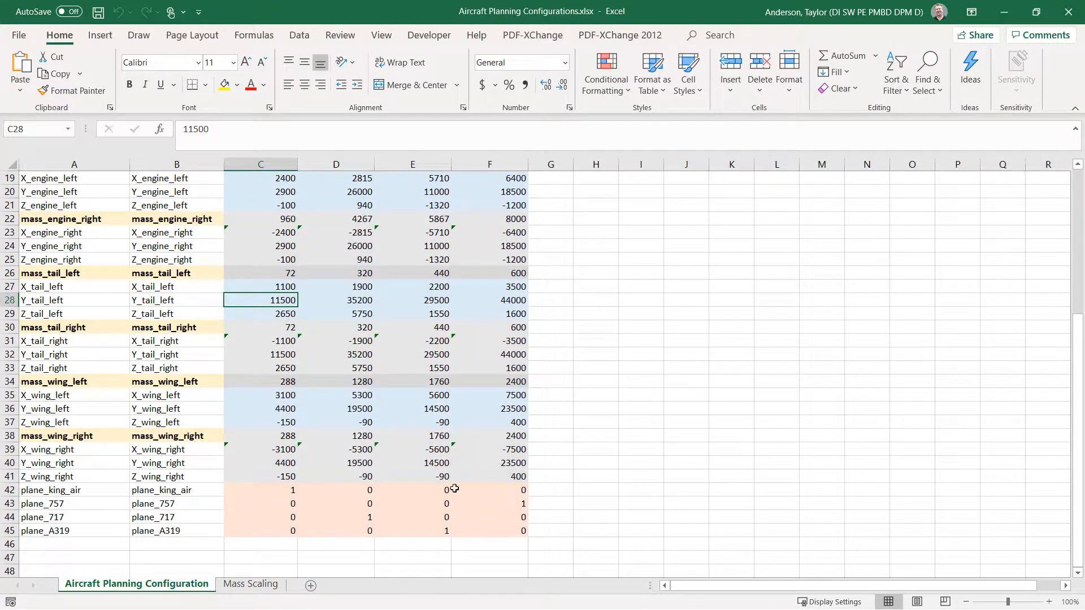
{"action": "left_click", "coordinate": [273, 491]}
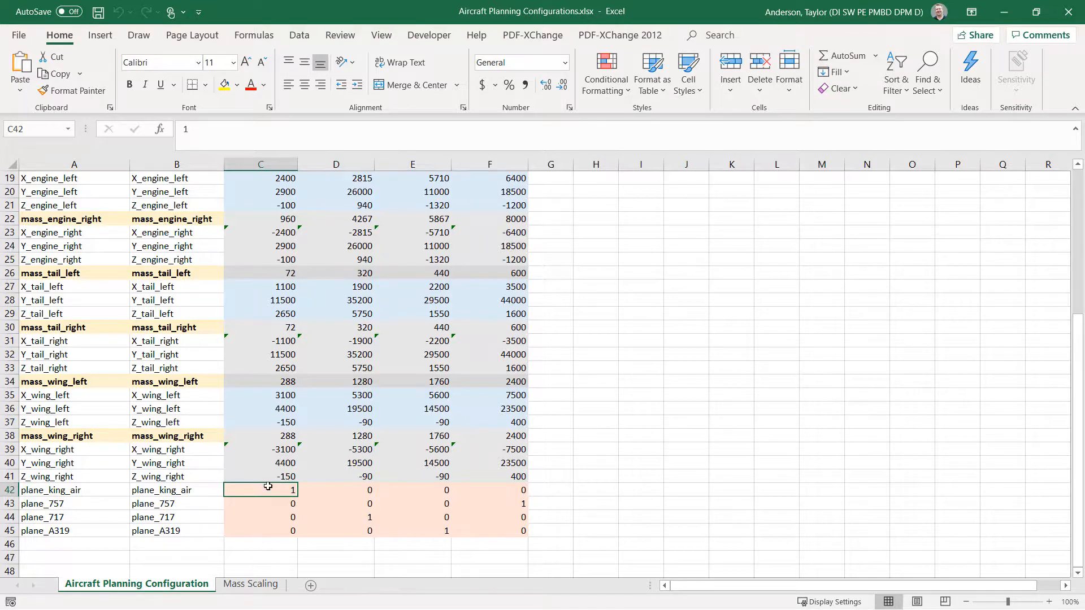
{"action": "scroll", "coordinate": [268, 488], "scroll_direction": "up", "scroll_amount": 6}
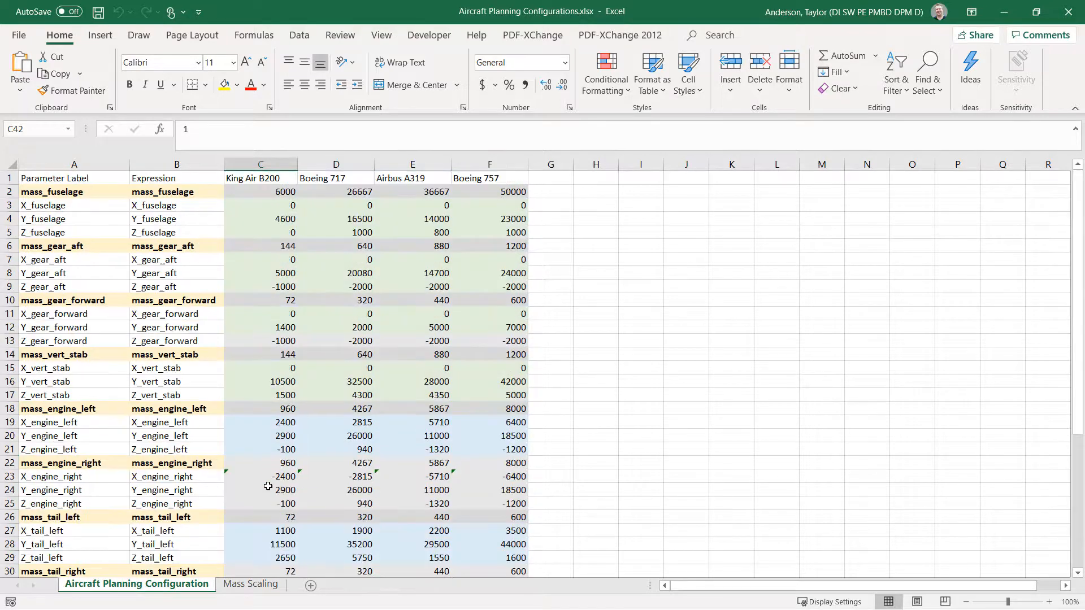
{"action": "left_click", "coordinate": [318, 206]}
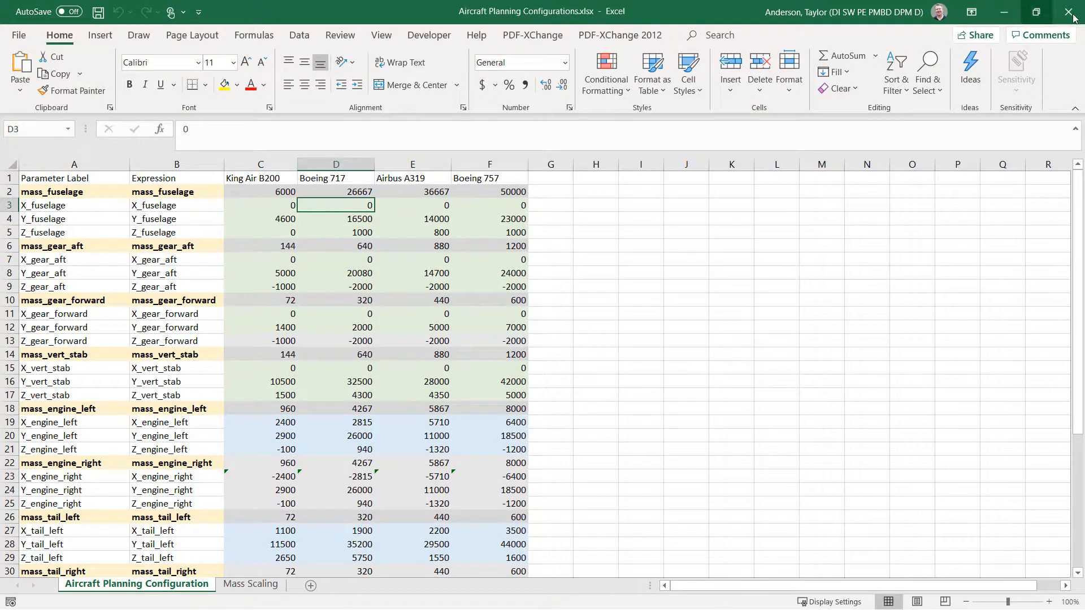
Switch back to NX and review the file path and available file operations of the Aircraft Planning Configurations table
{"action": "left_click", "coordinate": [1003, 12]}
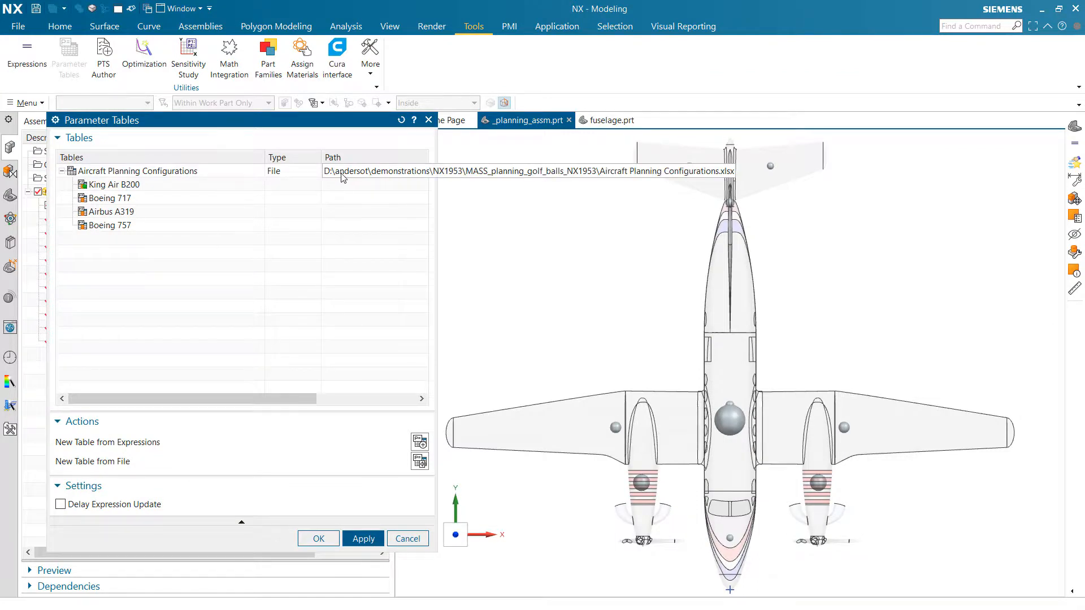
{"action": "right_click", "coordinate": [172, 171]}
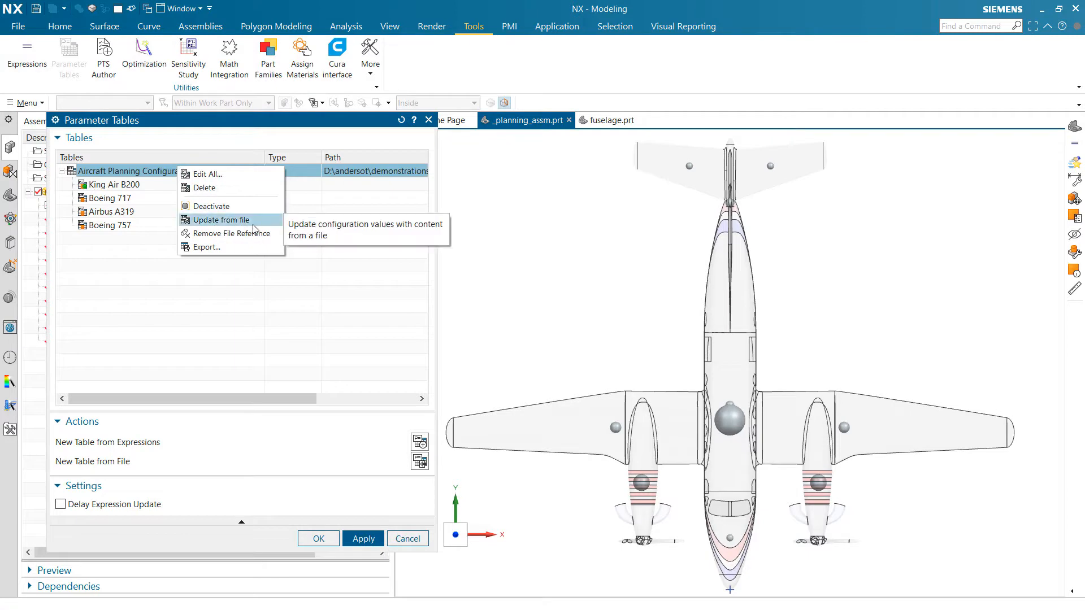
{"action": "left_click", "coordinate": [199, 294]}
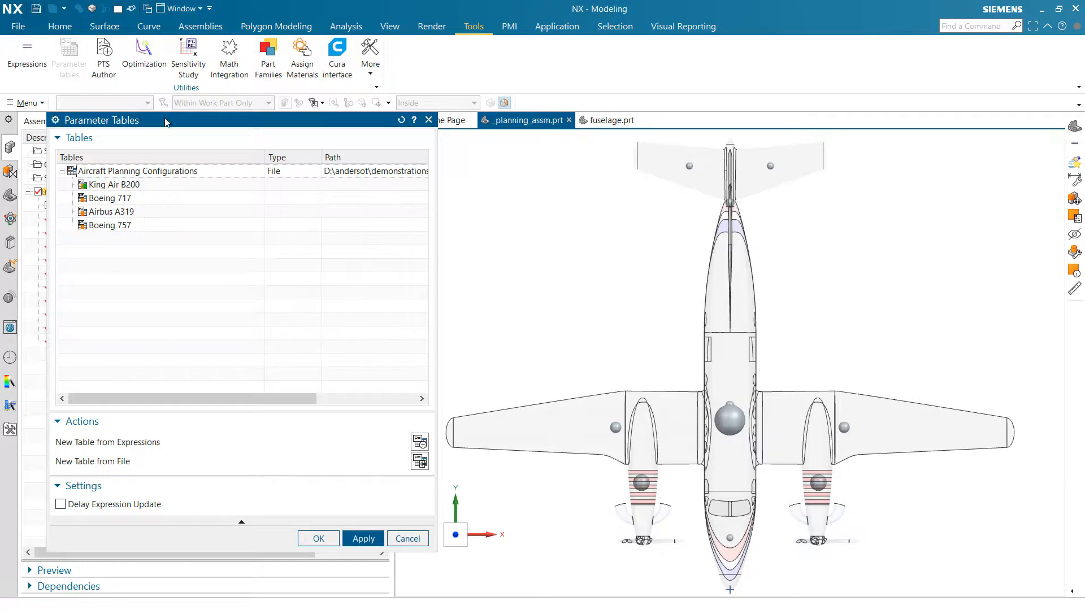
{"action": "left_click_drag", "start_coordinate": [165, 126], "coordinate": [256, 290]}
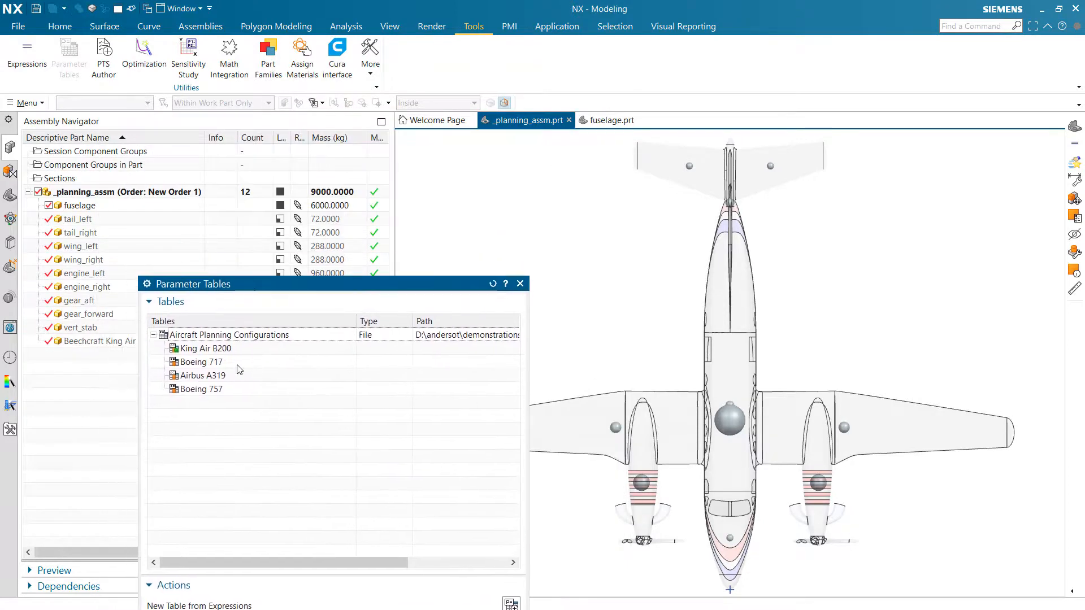
{"action": "double_click", "coordinate": [198, 367]}
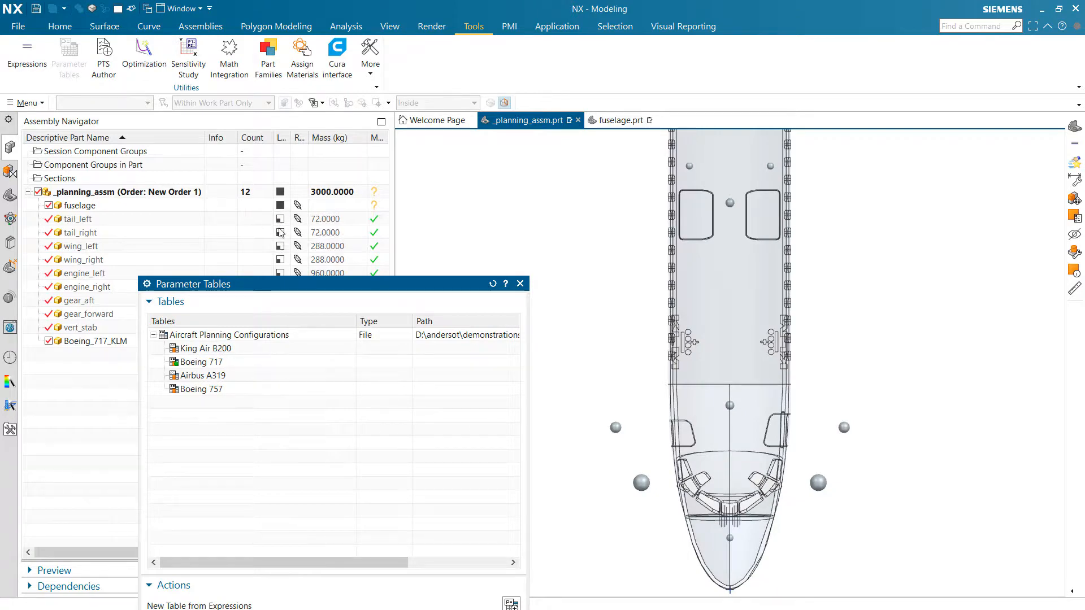
{"action": "left_click", "coordinate": [520, 284]}
Partially load all components from tail_left through Beechcraft King Air B200 in the planning assembly
{"action": "left_click", "coordinate": [170, 222]}
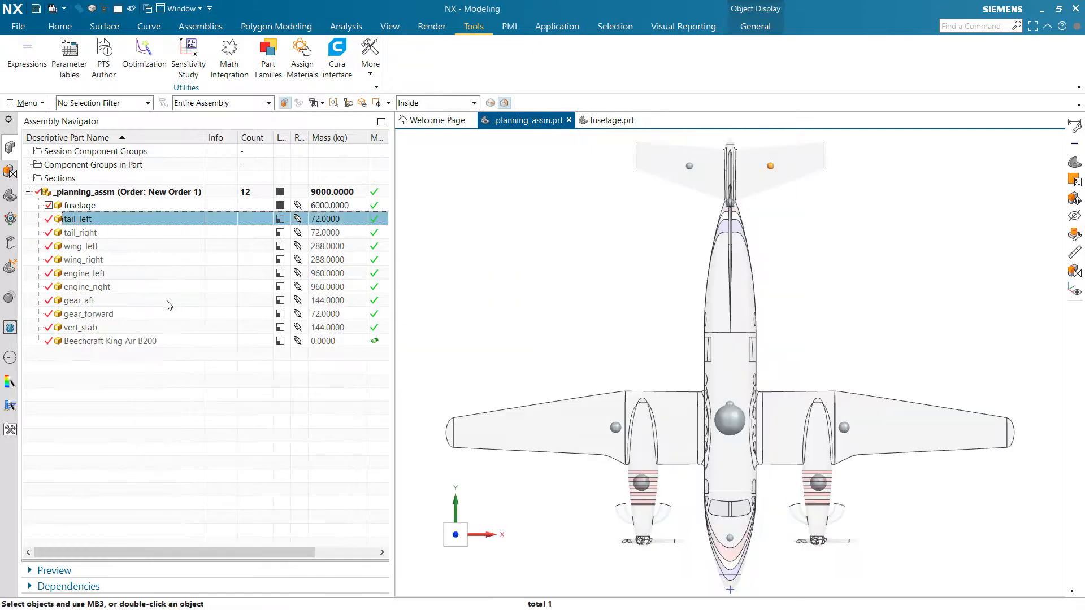
{"action": "left_click", "coordinate": [148, 327], "text": "shift"}
{"action": "left_click", "coordinate": [145, 336], "text": "shift"}
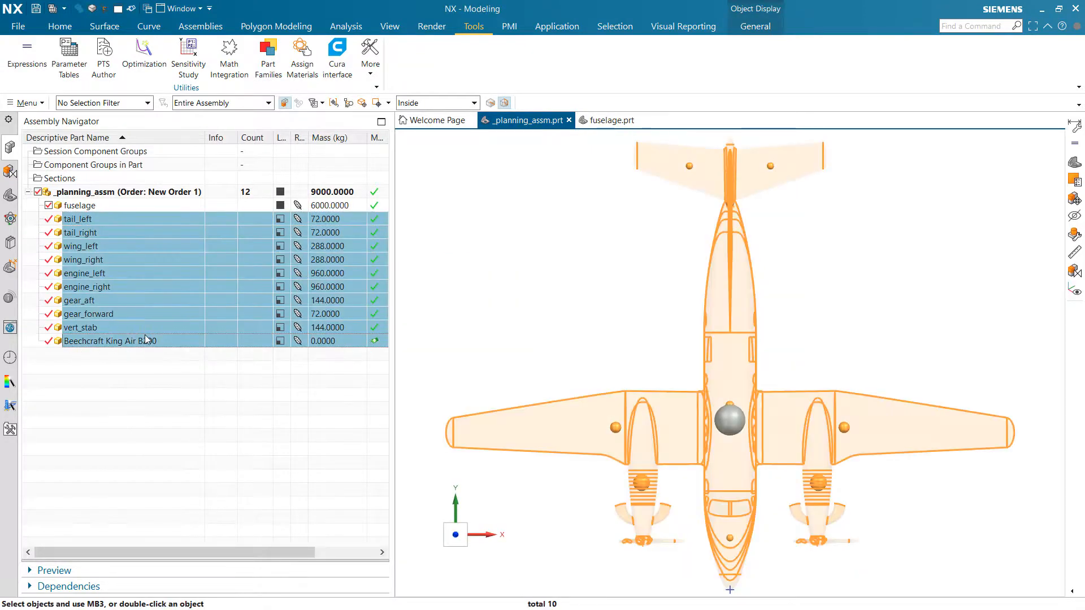
{"action": "right_click", "coordinate": [154, 271]}
{"action": "mouse_move", "coordinate": [216, 328]}
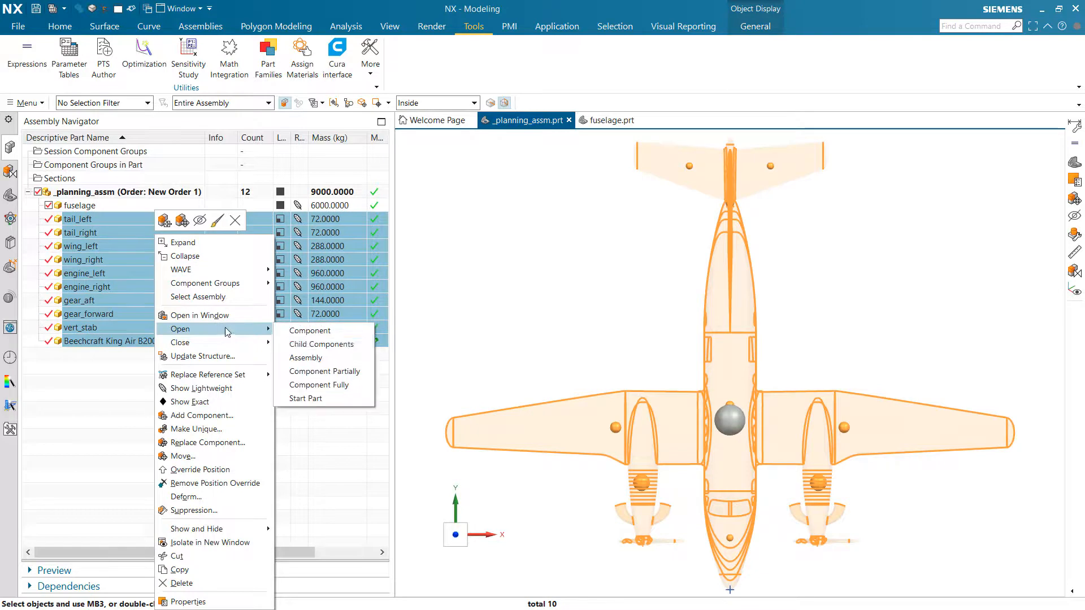
{"action": "left_click", "coordinate": [347, 375]}
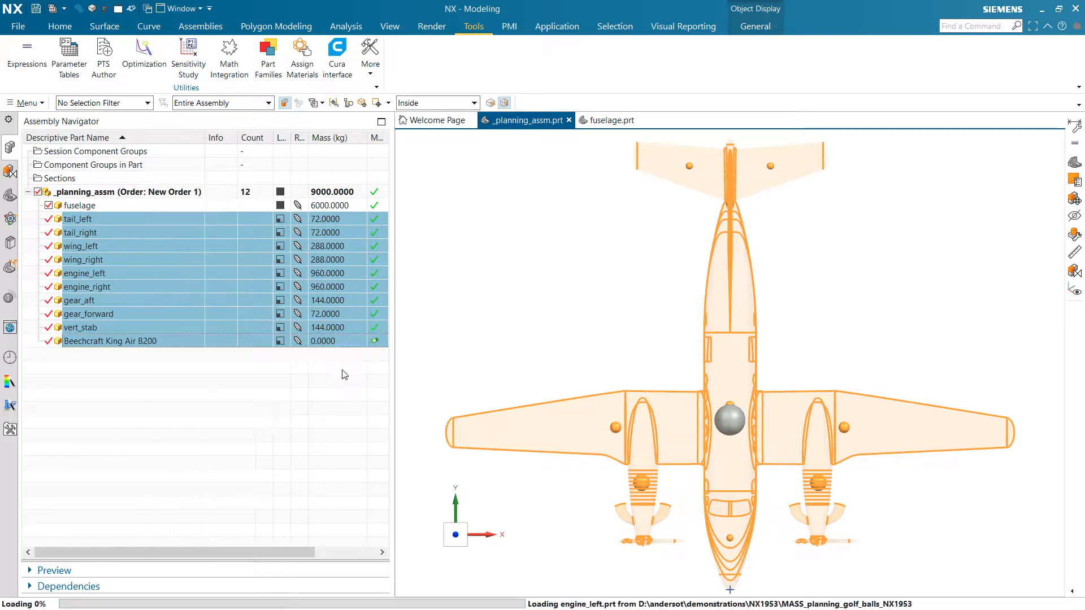
{"action": "left_click", "coordinate": [271, 388]}
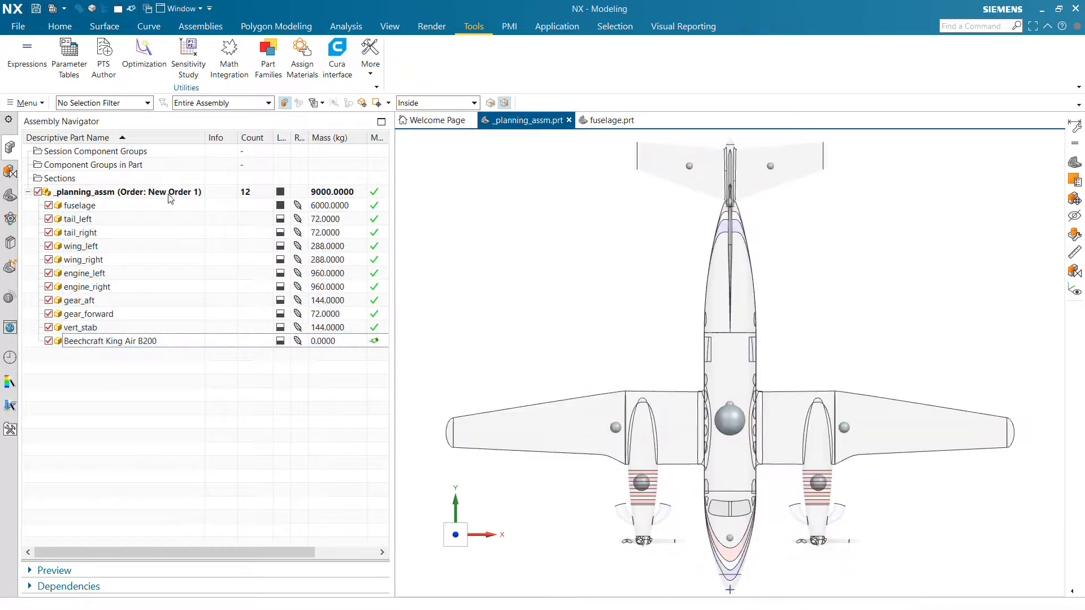
Cycle the parameter table through the Boeing 717, Airbus A319 and Boeing 757 configurations and back to King Air B200
{"action": "left_click", "coordinate": [69, 57]}
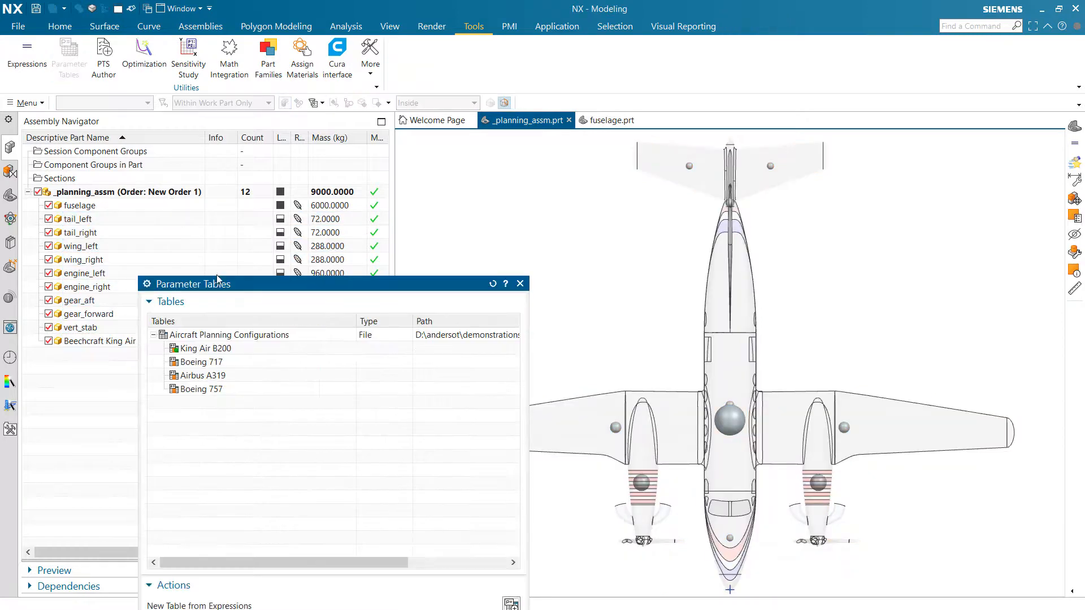
{"action": "left_click", "coordinate": [107, 198]}
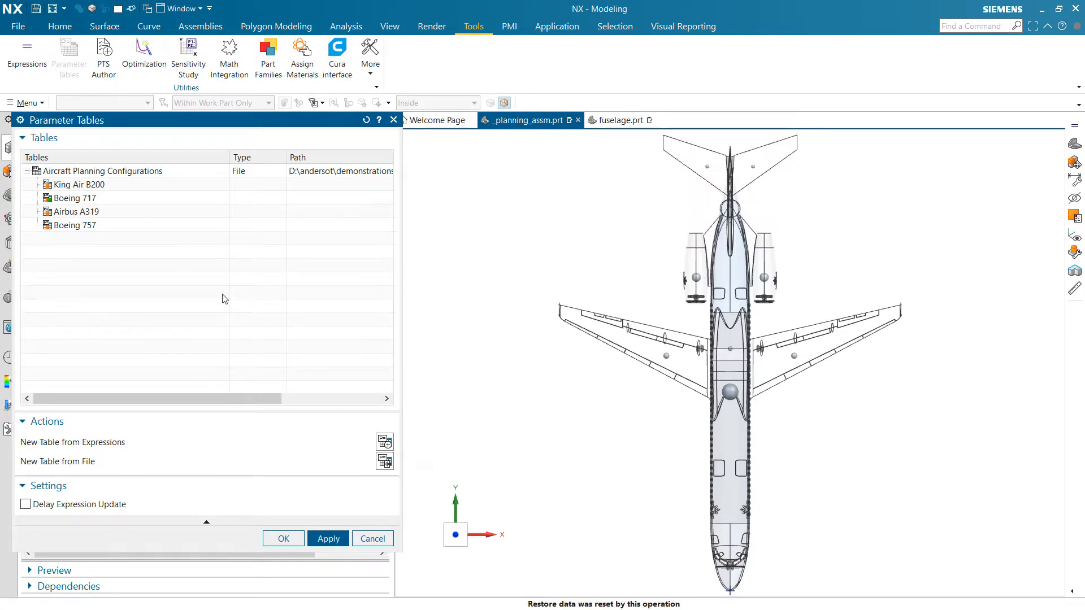
{"action": "double_click", "coordinate": [113, 213]}
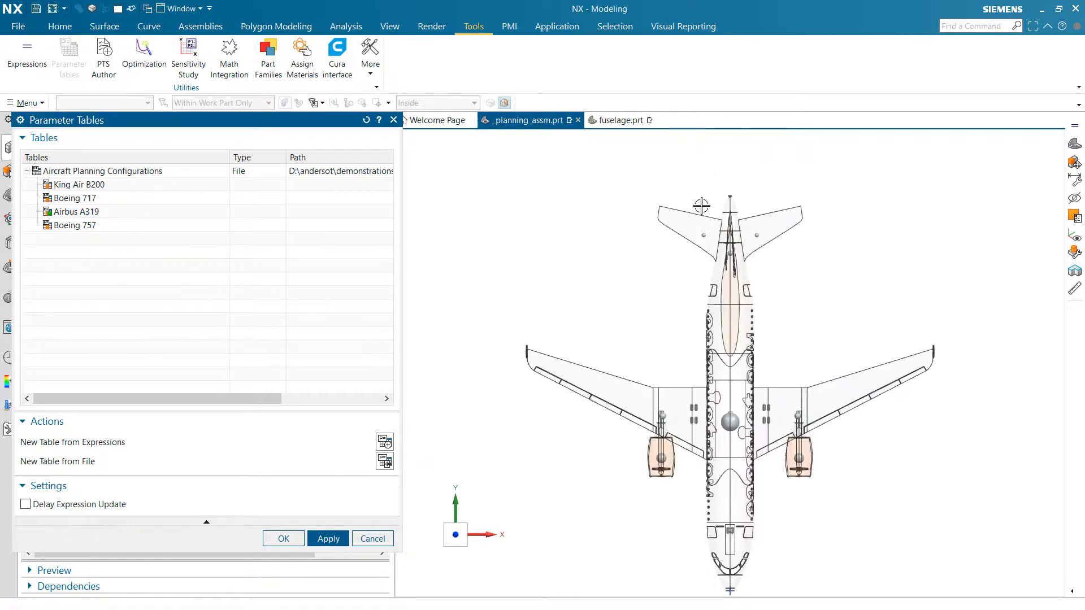
{"action": "double_click", "coordinate": [101, 225]}
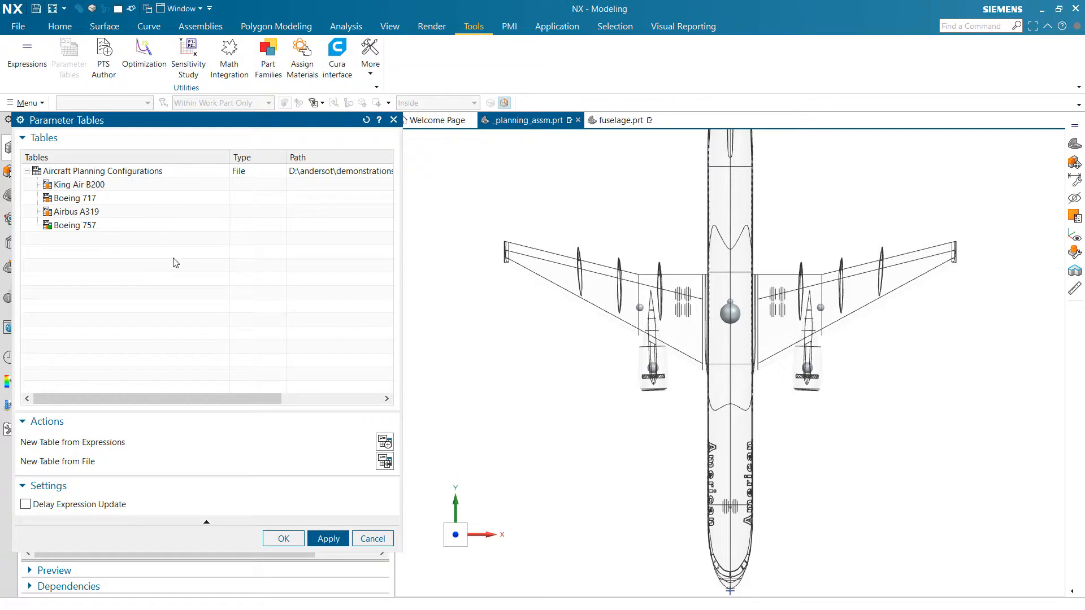
{"action": "left_click", "coordinate": [113, 185]}
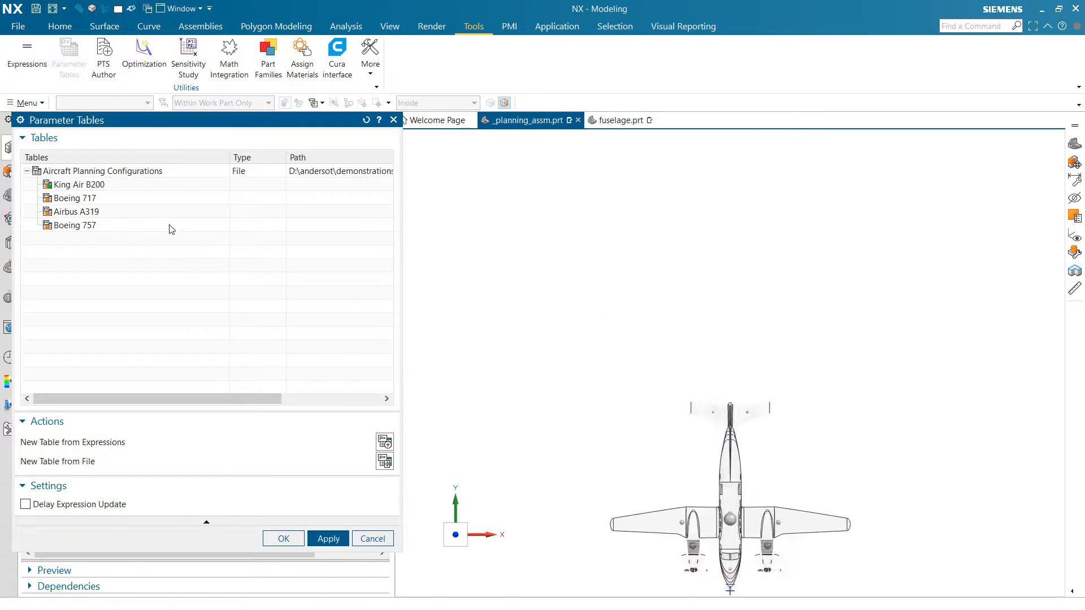
{"action": "key", "text": "ctrl+f"}
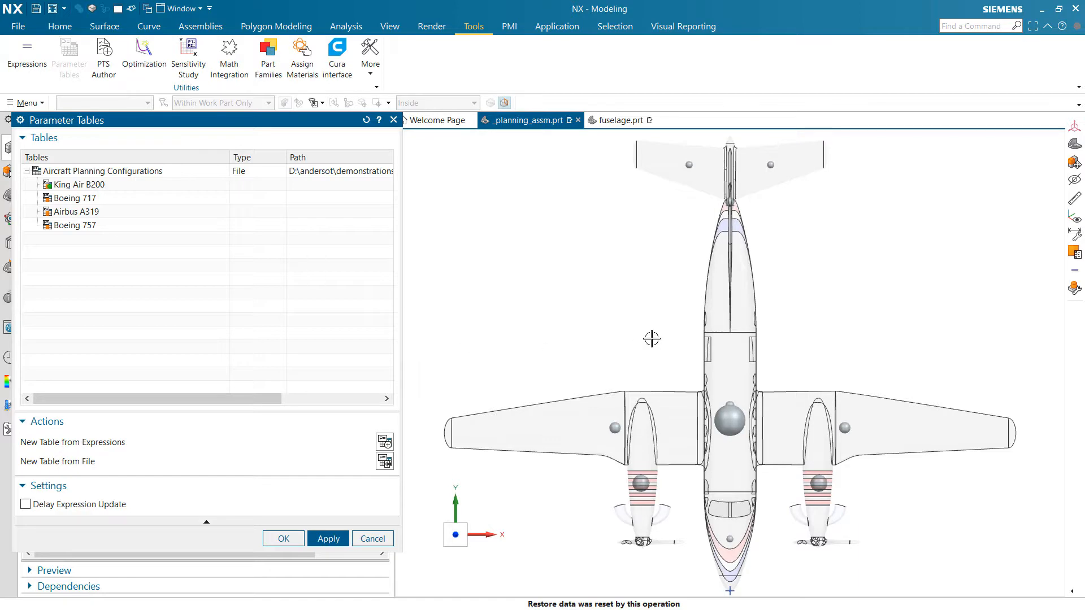
Compare the Boeing 717 and Airbus A319 configurations in side view, reactivate King Air B200 in top view, and accept the table
{"action": "middle_click_drag", "start_coordinate": [713, 375], "coordinate": [643, 314]}
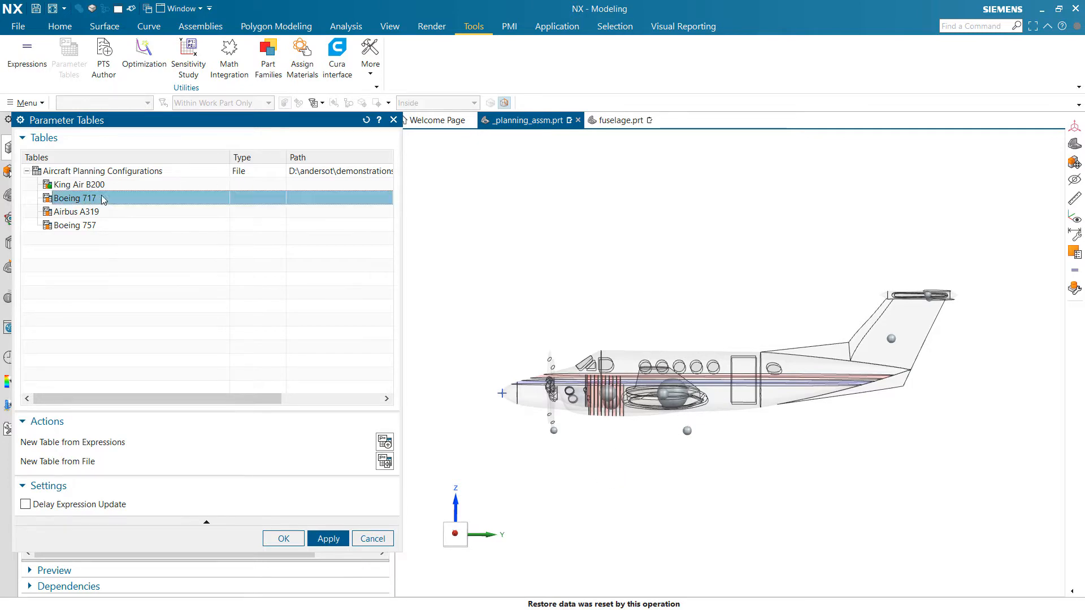
{"action": "double_click", "coordinate": [79, 198]}
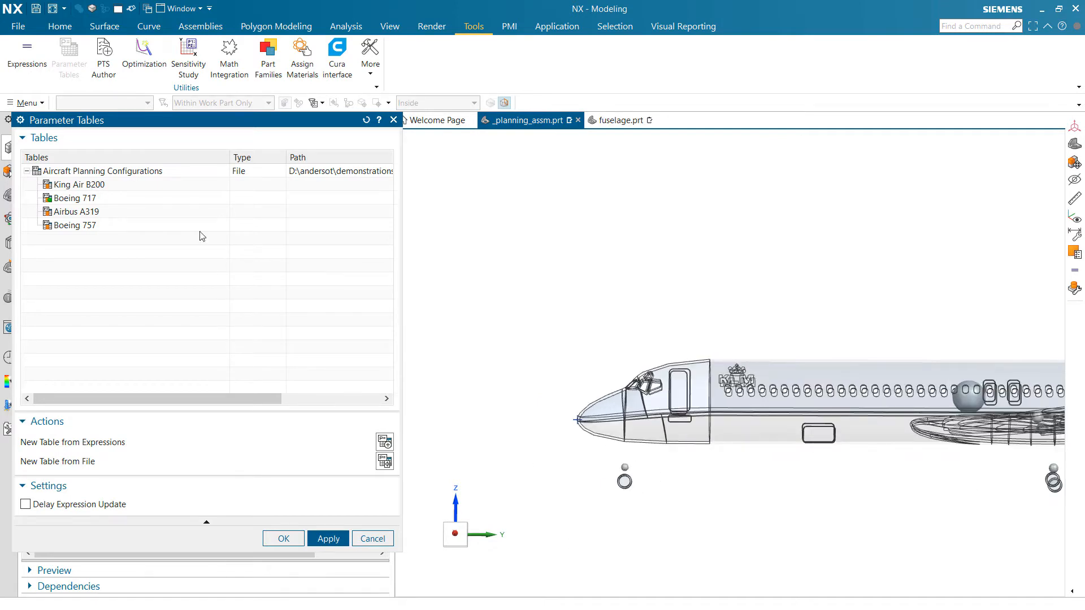
{"action": "double_click", "coordinate": [141, 216]}
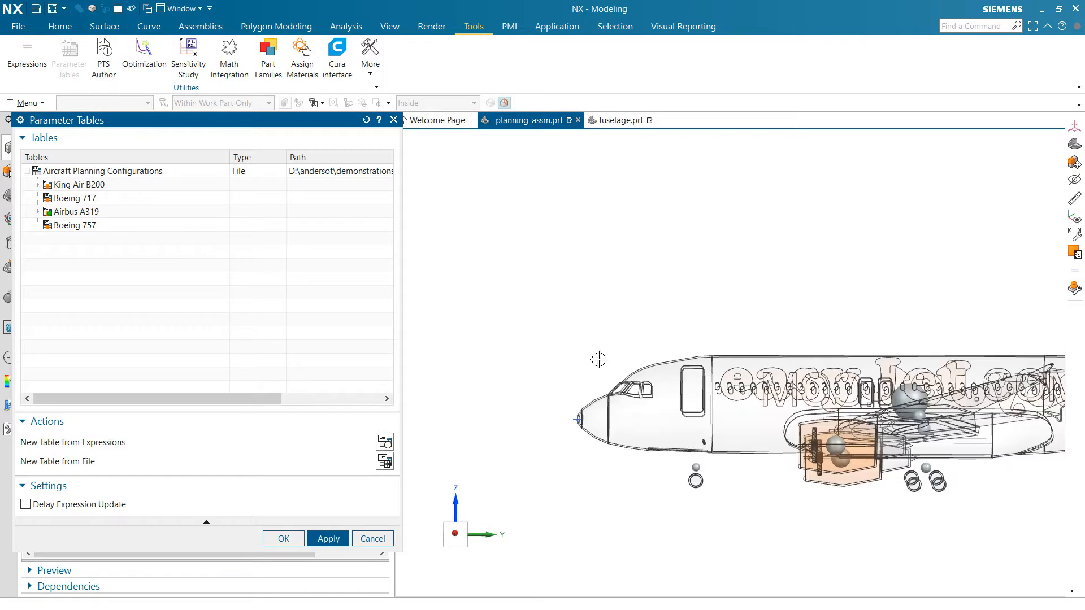
{"action": "double_click", "coordinate": [88, 186]}
{"action": "middle_click_drag", "start_coordinate": [512, 298], "coordinate": [608, 351]}
{"action": "key", "text": "F8"}
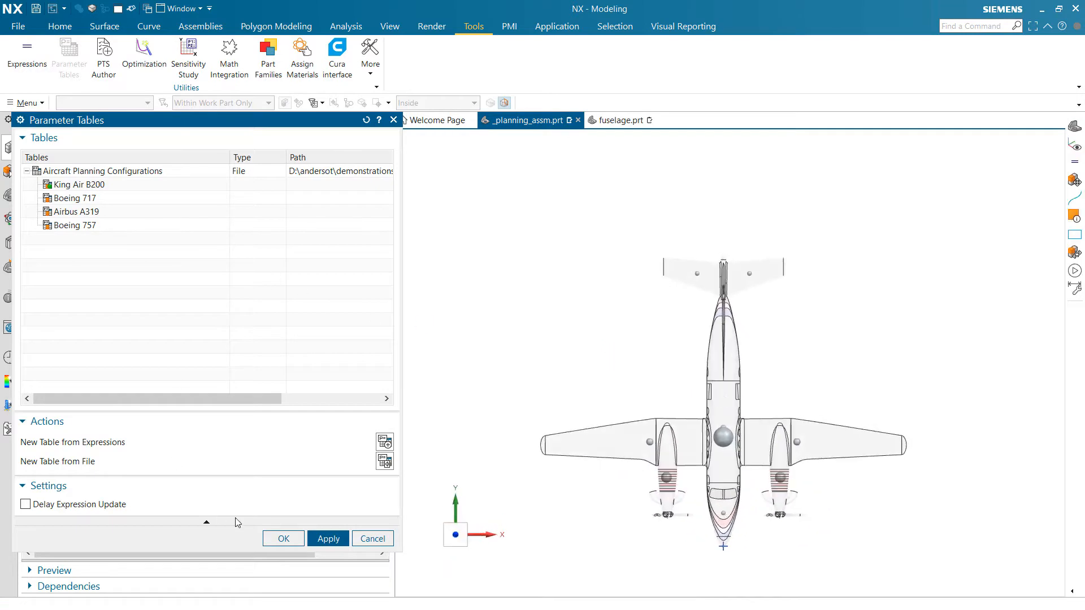
{"action": "left_click", "coordinate": [284, 539]}
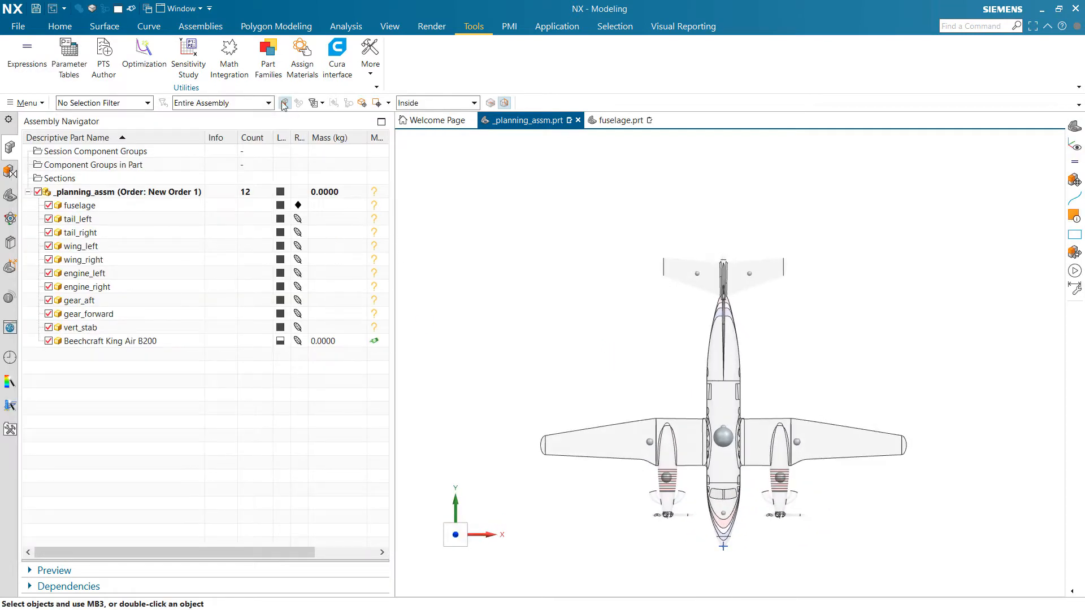
Show the mass properties of _planning_assm, update them, and collapse the configuration context to reveal more property rows
{"action": "left_click", "coordinate": [346, 26]}
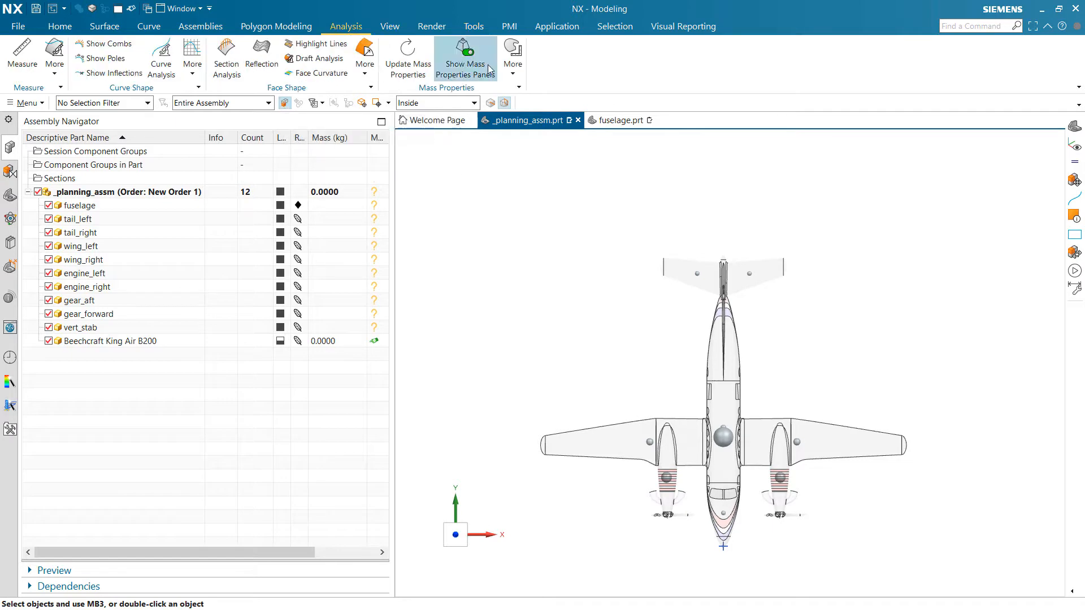
{"action": "left_click", "coordinate": [465, 57]}
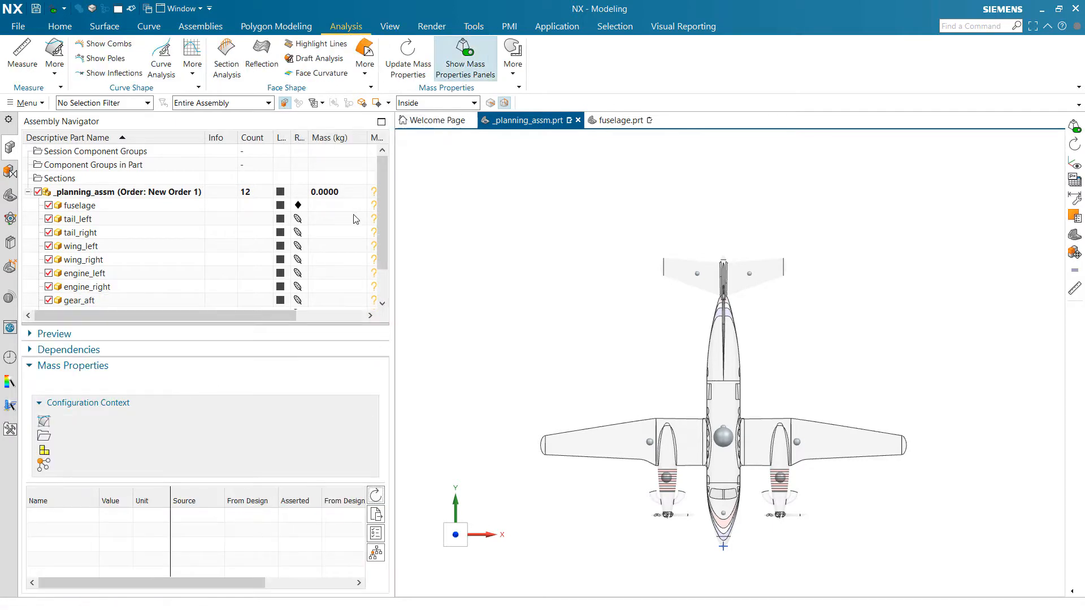
{"action": "left_click", "coordinate": [376, 495]}
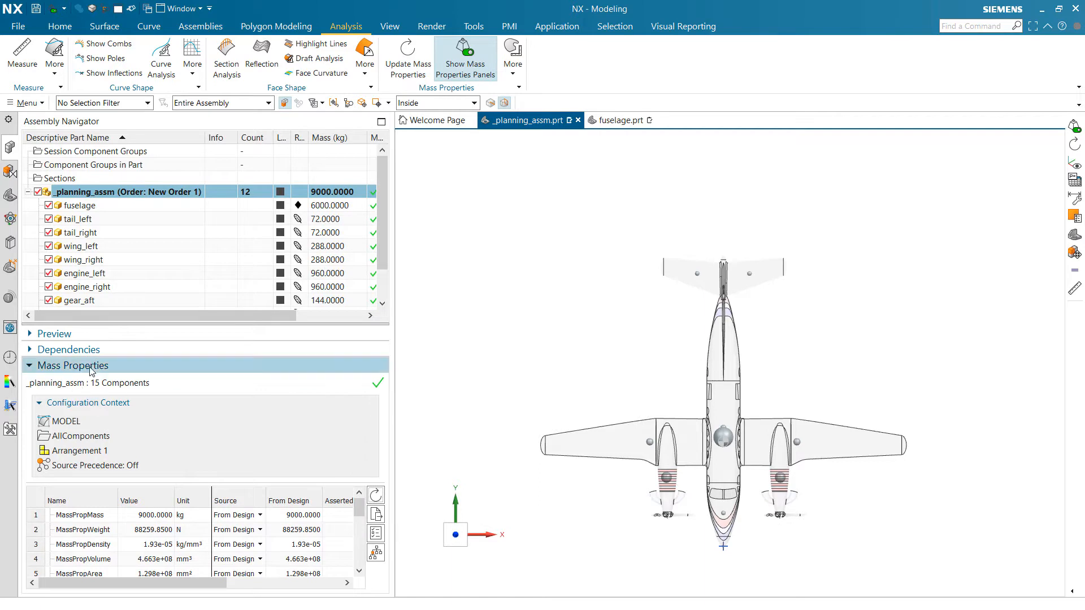
{"action": "left_click", "coordinate": [39, 402]}
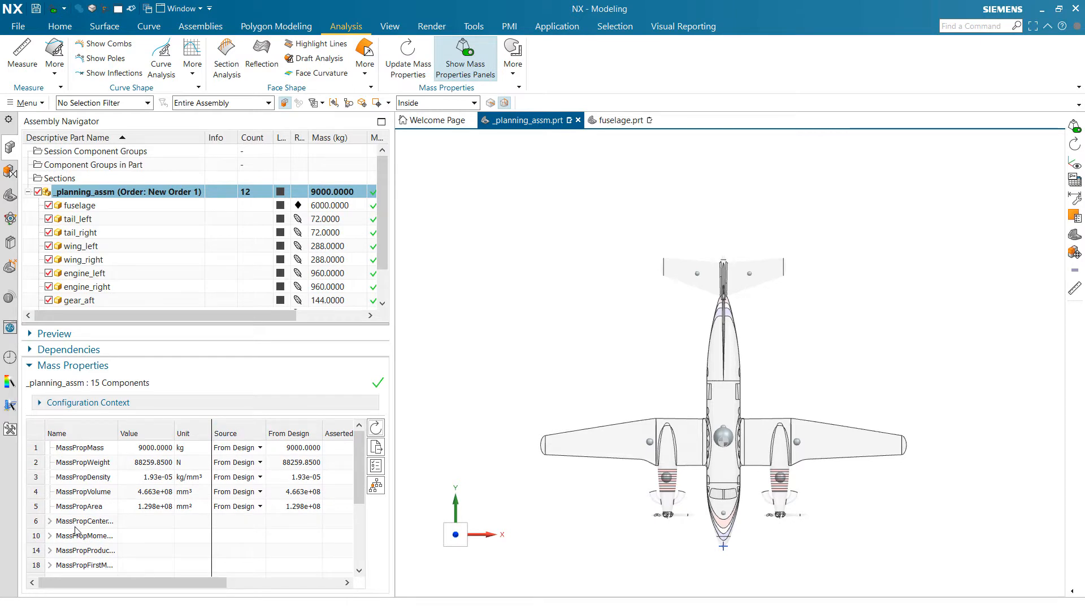
Expand the first MassPropMome... row to examine its XX, YY and ZZ values, and review the remaining mass properties of _planning_assm
{"action": "scroll", "coordinate": [70, 528], "scroll_direction": "down", "scroll_amount": 1}
{"action": "left_click", "coordinate": [50, 496]}
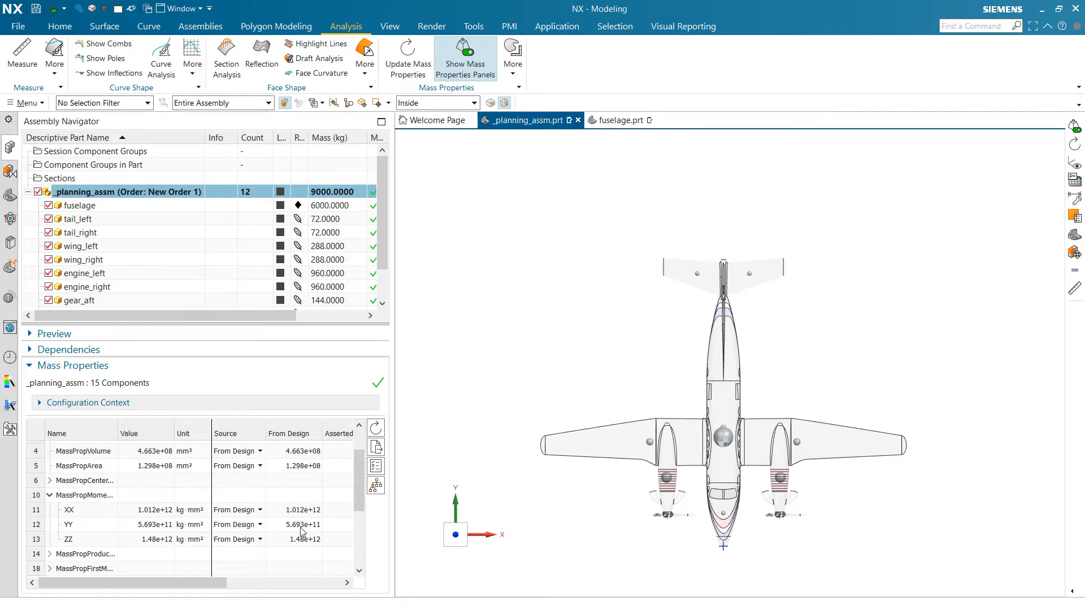
{"action": "scroll", "coordinate": [300, 481], "scroll_direction": "up", "scroll_amount": 1}
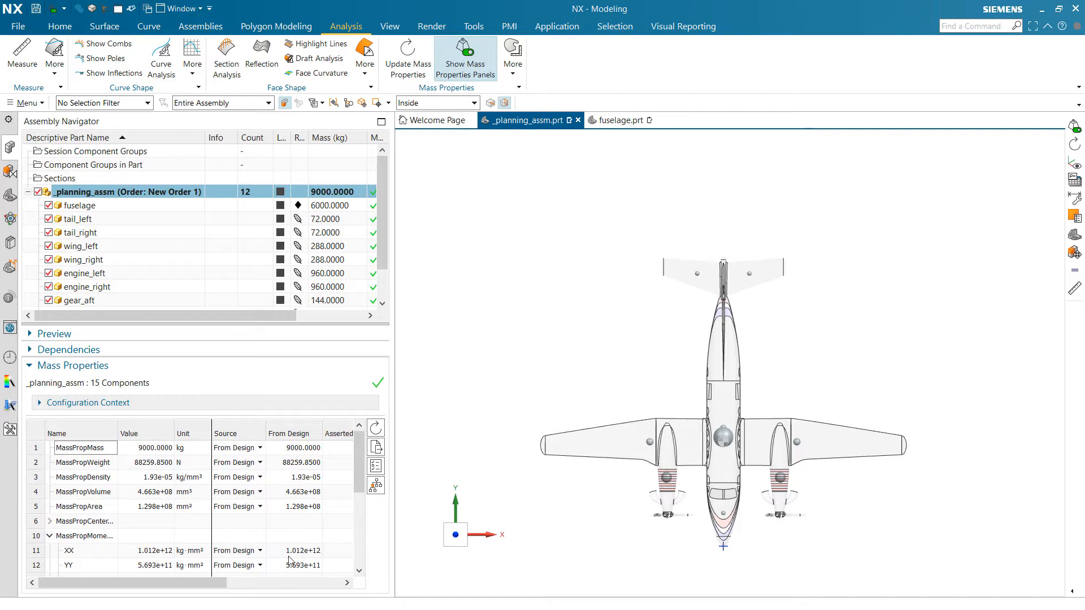
{"action": "scroll", "coordinate": [303, 534], "scroll_direction": "down", "scroll_amount": 3}
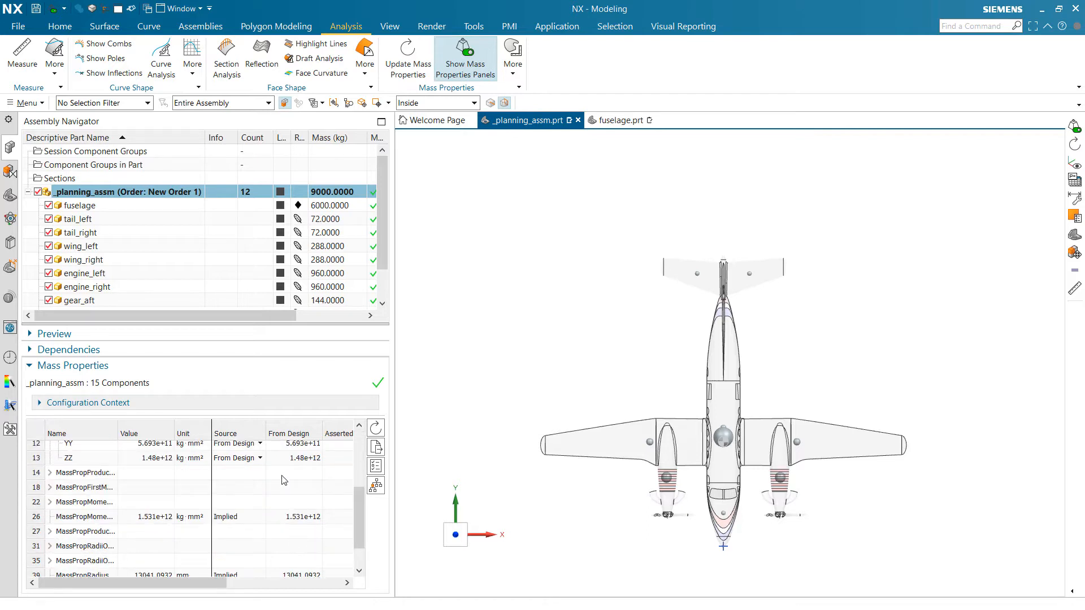
Activate the Boeing 757 configuration in the Aircraft Planning Configurations parameter table, accept it, and update the mass properties of _planning_assm
{"action": "left_click", "coordinate": [474, 26]}
{"action": "left_click", "coordinate": [69, 56]}
{"action": "left_click", "coordinate": [95, 225]}
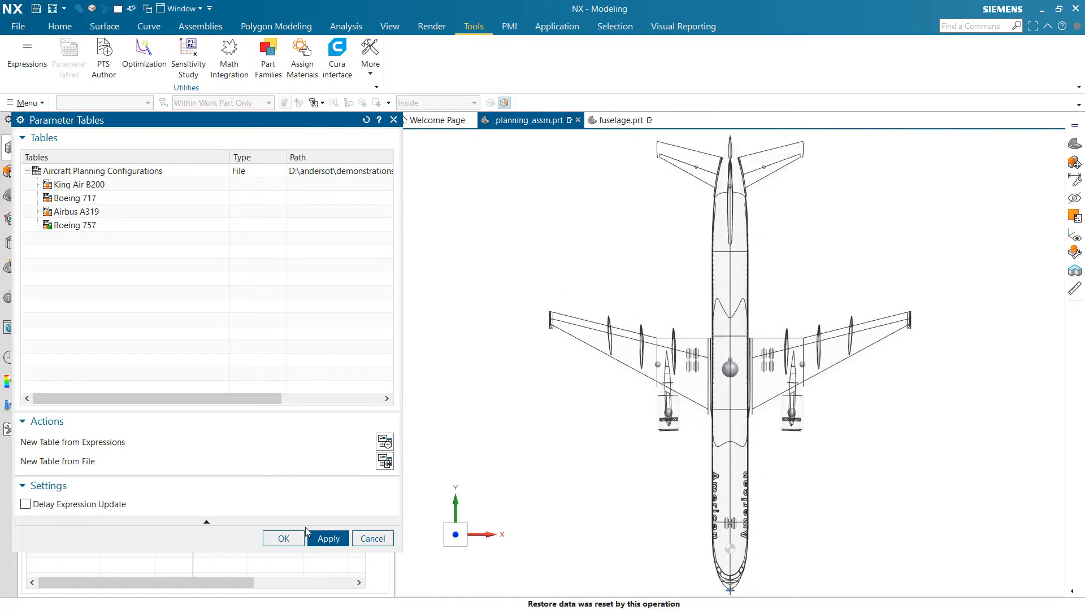
{"action": "left_click", "coordinate": [283, 538]}
{"action": "left_click", "coordinate": [321, 194]}
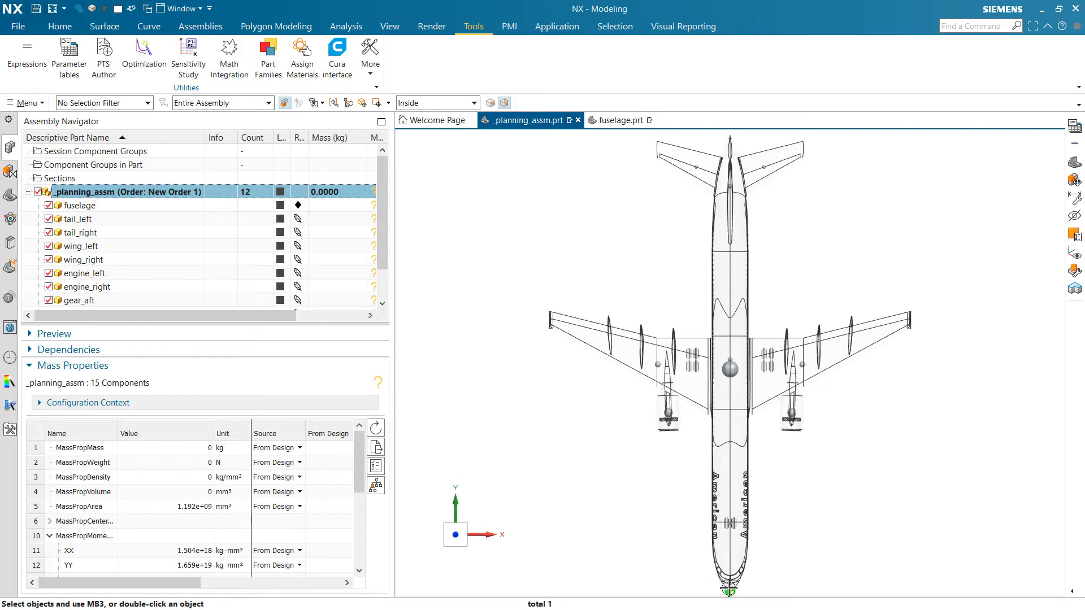
{"action": "left_click", "coordinate": [375, 428]}
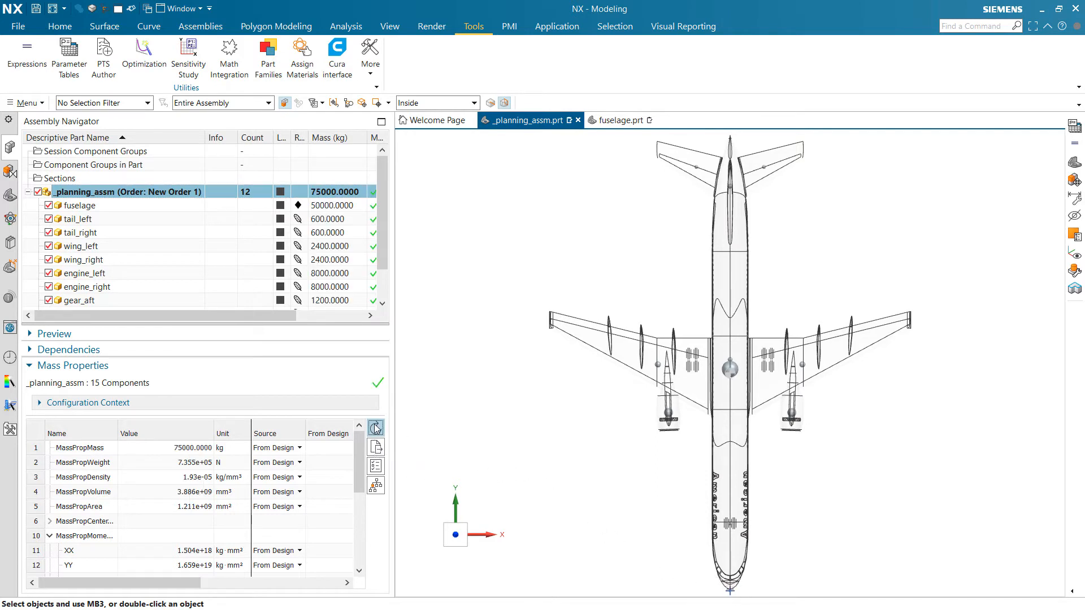